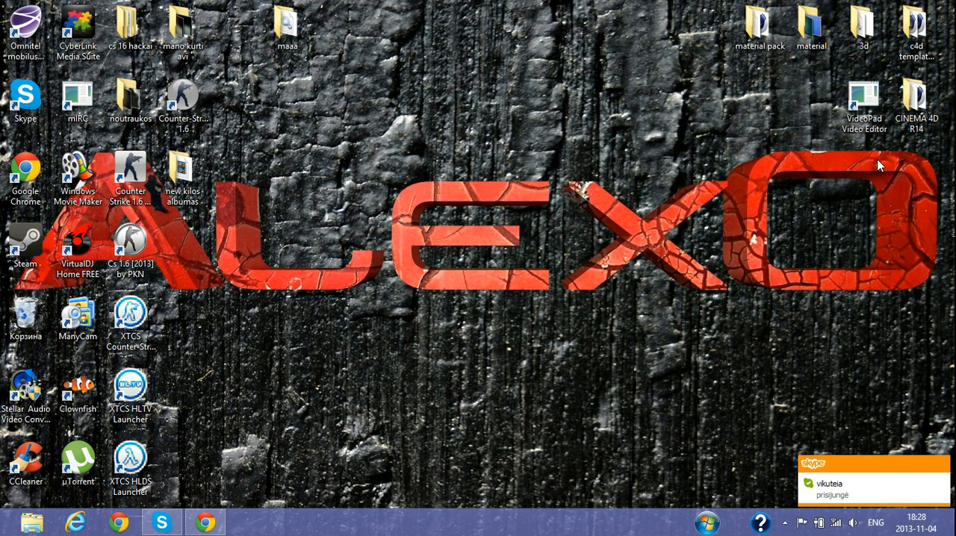
# - Launch CINEMA 4D from the CINEMA 4D R14 desktop folder and close the folder window
pyautogui.moveTo(900, 93); pyautogui.dragTo(345, 323)
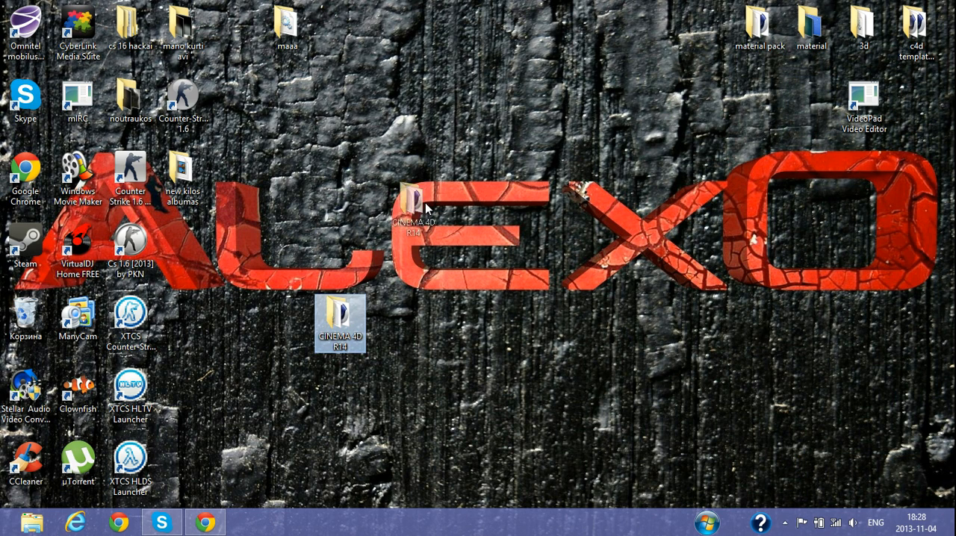
pyautogui.moveTo(425, 202); pyautogui.dragTo(482, 179)
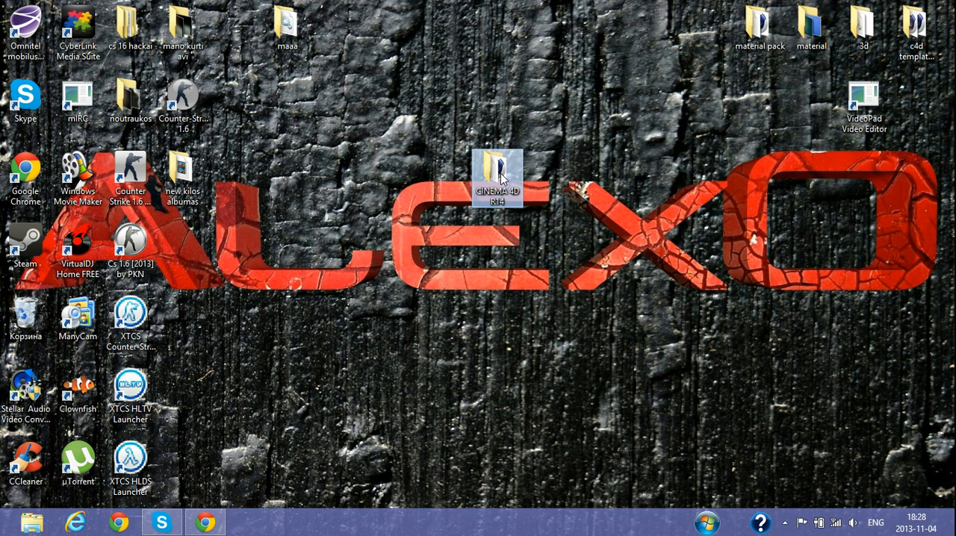
pyautogui.doubleClick(501, 178)
pyautogui.click(495, 368)
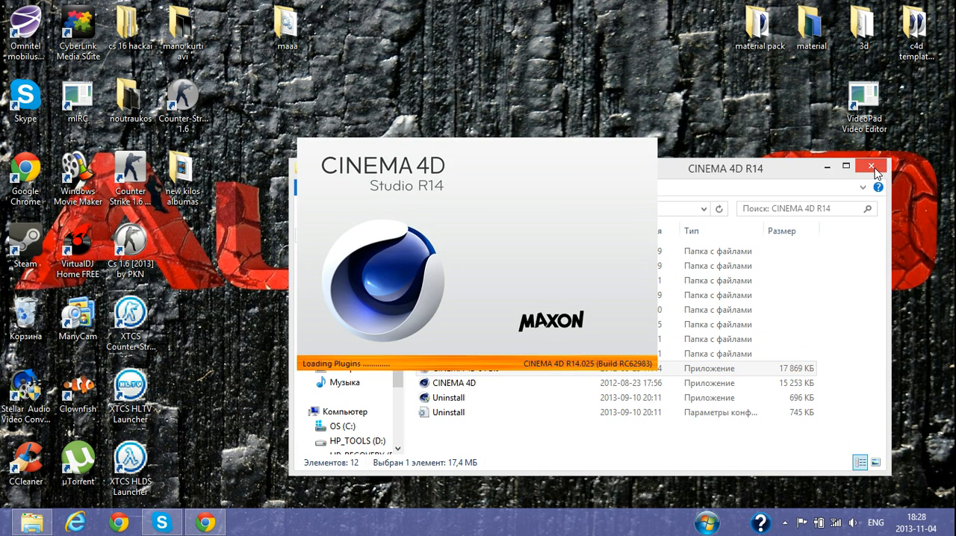
pyautogui.click(872, 166)
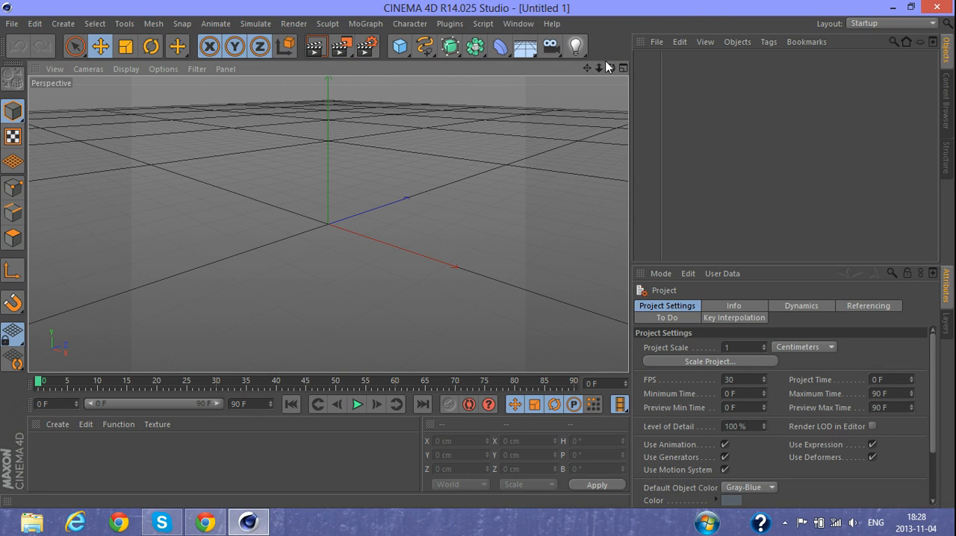
# - Add a MoText object to the empty scene
pyautogui.moveTo(611, 68); pyautogui.dragTo(326, 222)
pyautogui.click(365, 23)
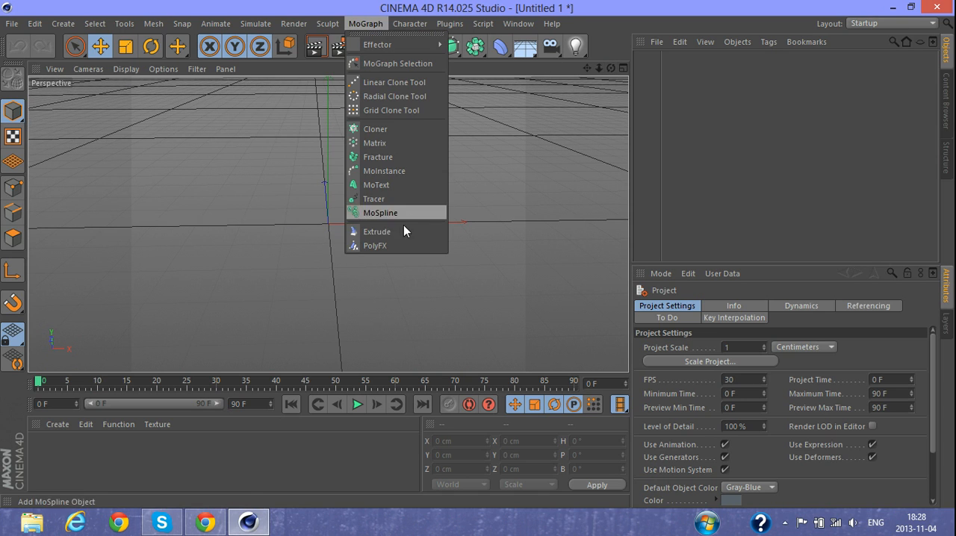
pyautogui.click(399, 186)
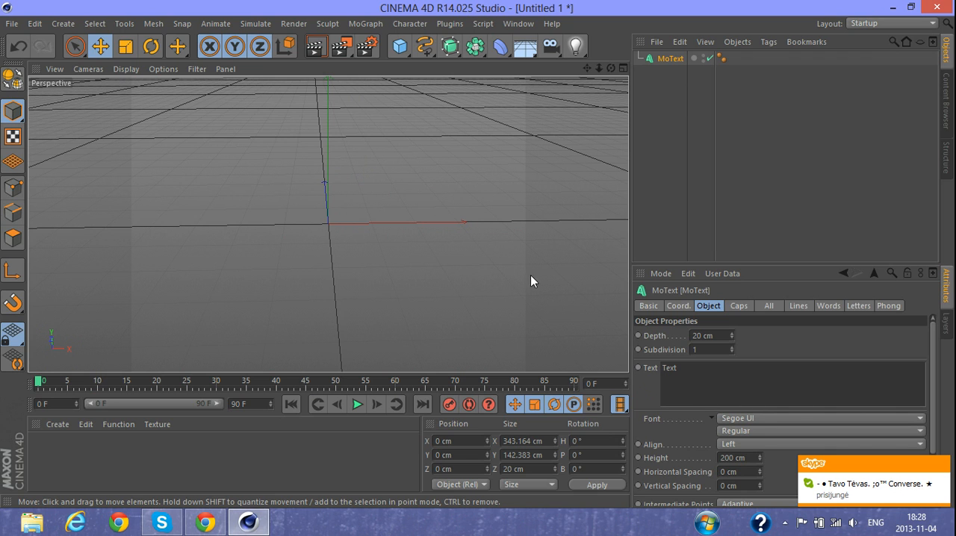
# - Change the MoText object's text to LIKE
pyautogui.moveTo(599, 68); pyautogui.dragTo(549, 63)
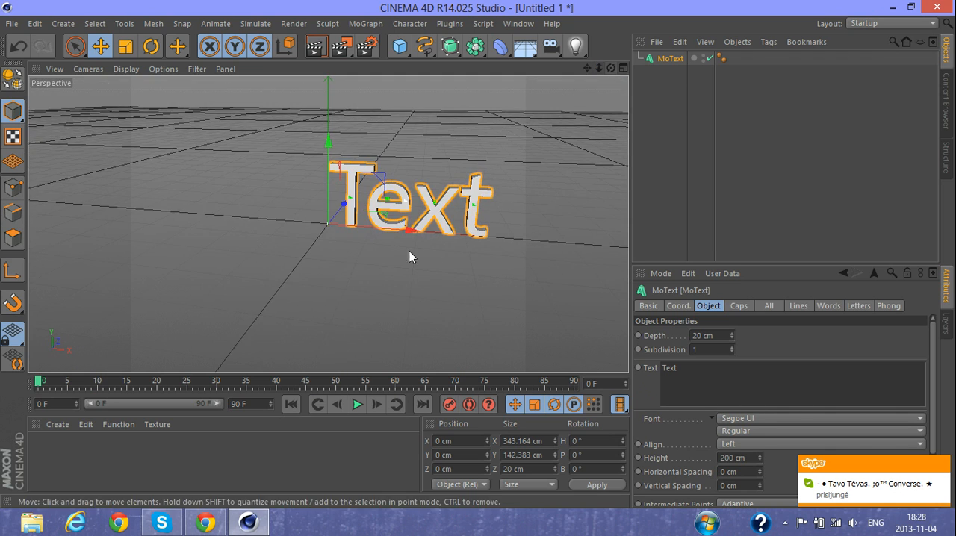
pyautogui.moveTo(611, 68)
pyautogui.mouseDown()
pyautogui.moveTo(610, 53)
pyautogui.moveTo(612, 97)
pyautogui.moveTo(603, 49)
pyautogui.moveTo(607, 81)
pyautogui.moveTo(606, 70)
pyautogui.mouseUp()
pyautogui.click(678, 367)
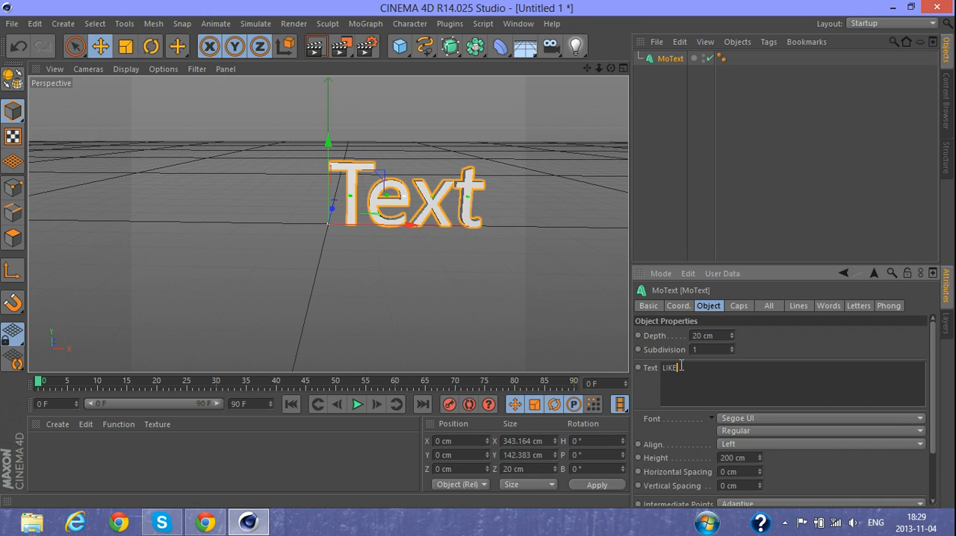
pyautogui.click(796, 346)
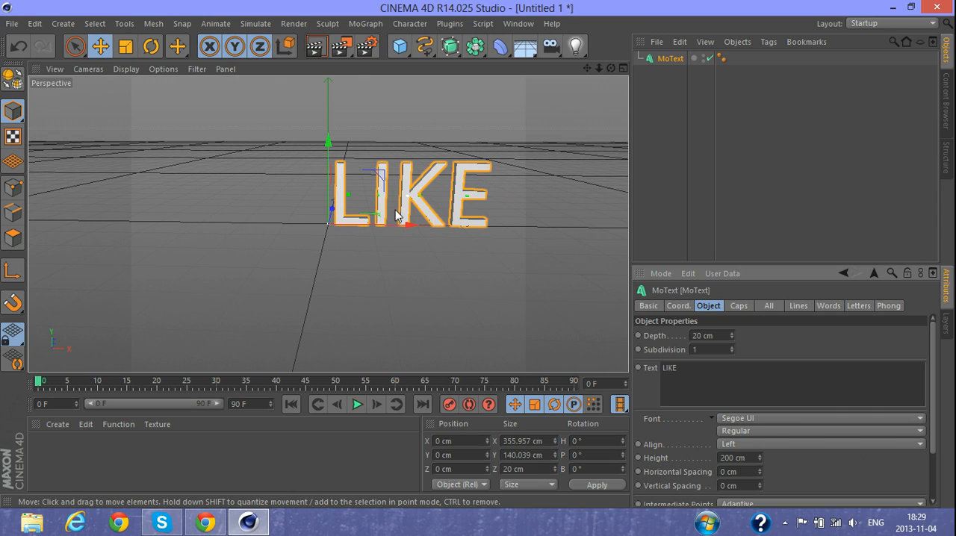
pyautogui.click(734, 419)
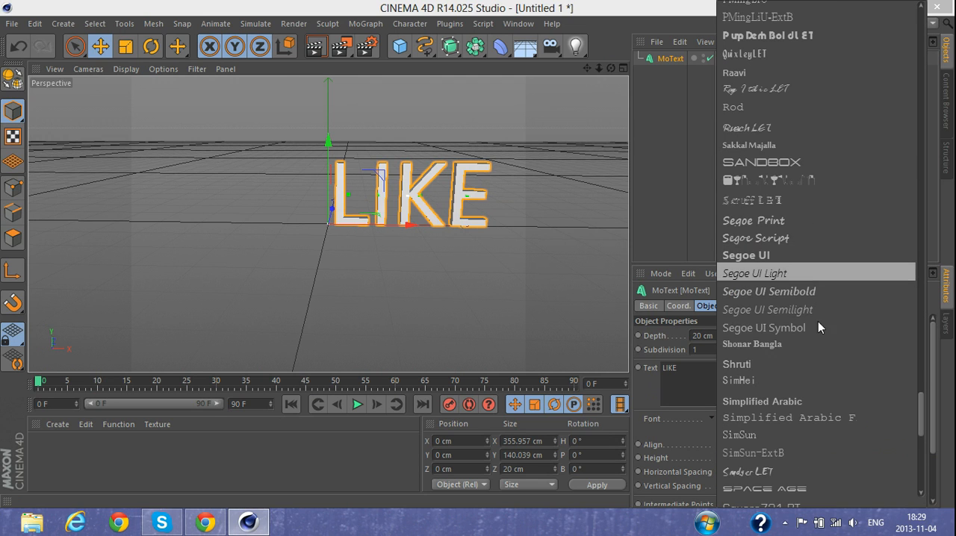
pyautogui.moveTo(923, 417); pyautogui.dragTo(926, 225)
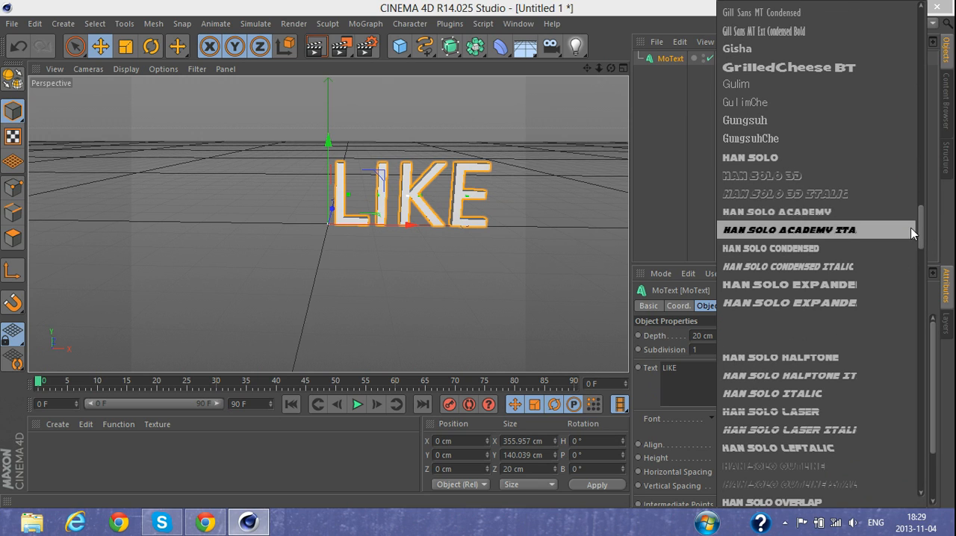
pyautogui.moveTo(924, 231); pyautogui.dragTo(922, 314)
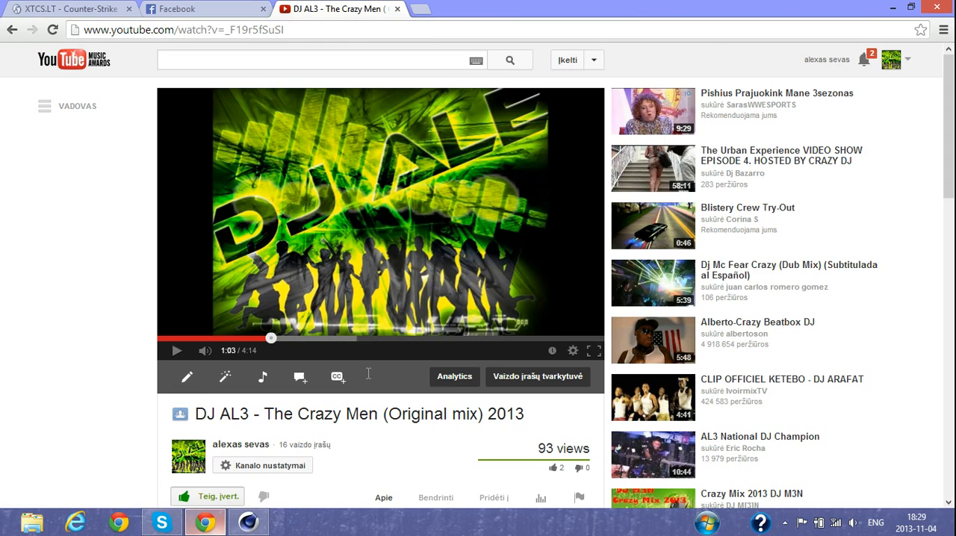
# - Switch to Chrome, search for "dafont", open dafont.com and look over its recently added fonts
pyautogui.click(420, 9)
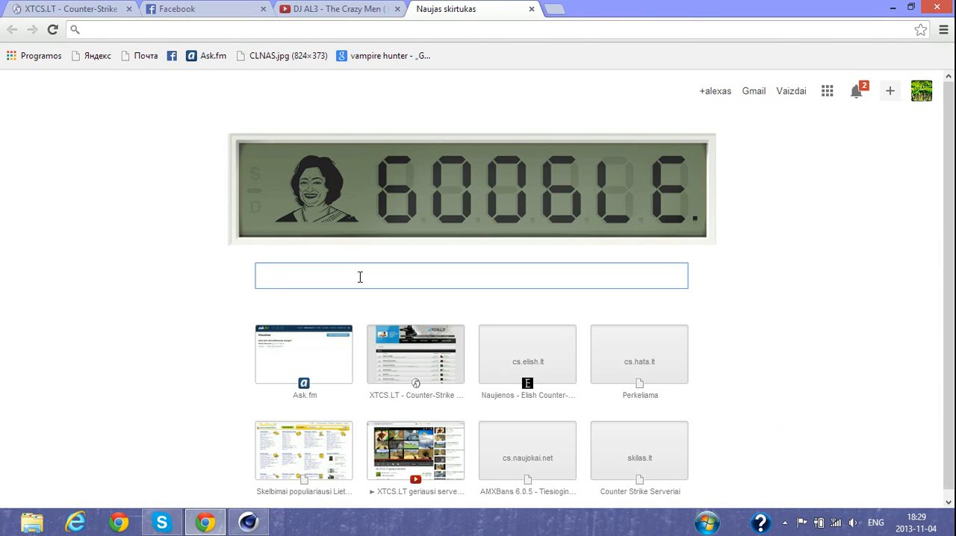
pyautogui.write('dafont')
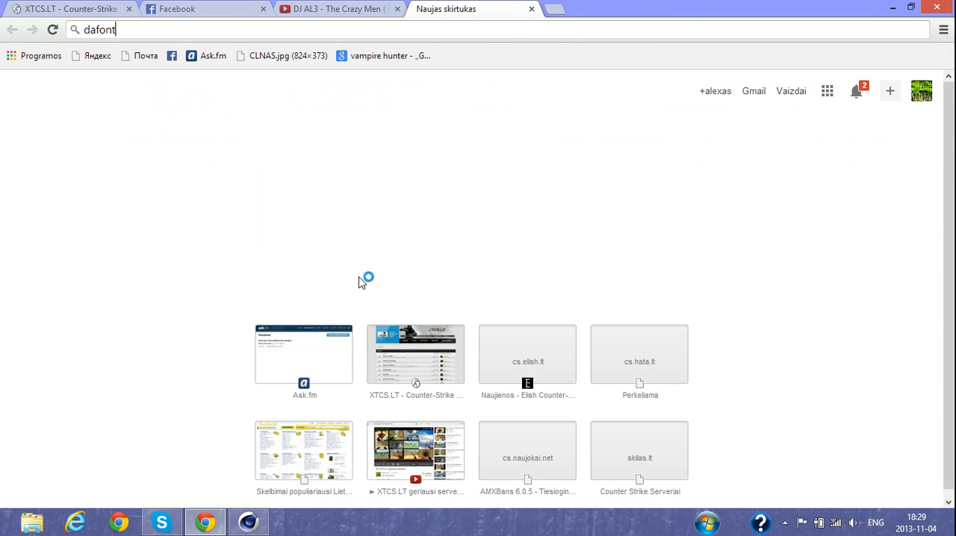
pyautogui.press('Return')
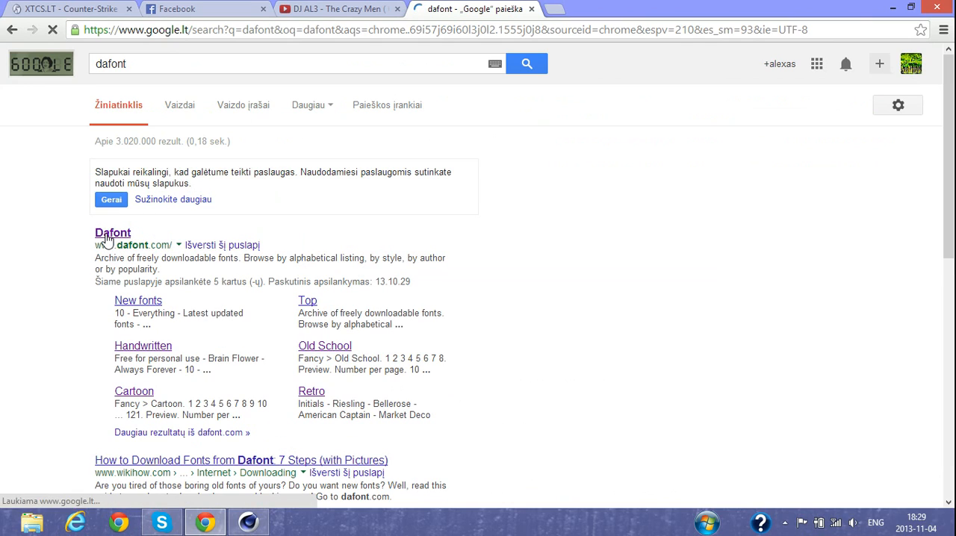
pyautogui.click(107, 235)
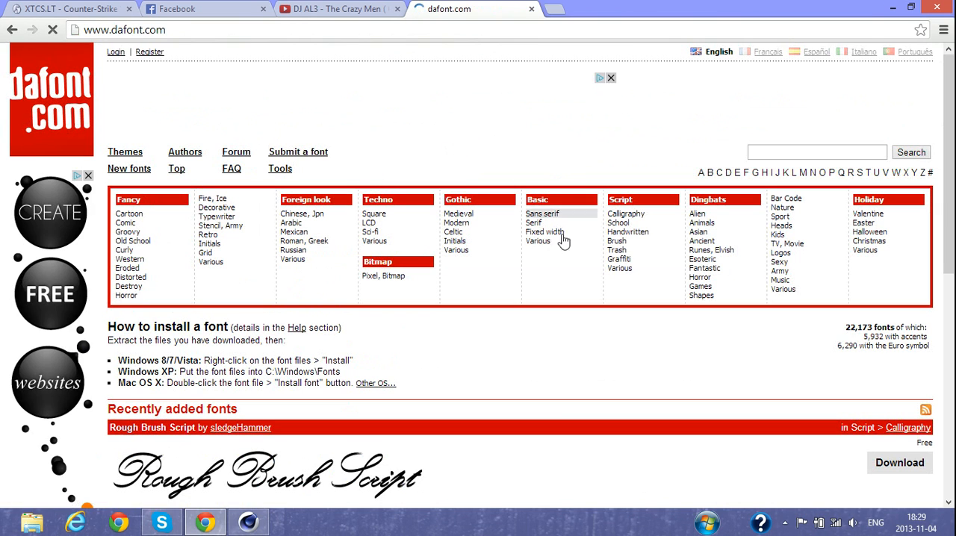
pyautogui.scroll(-7, 251, 273)
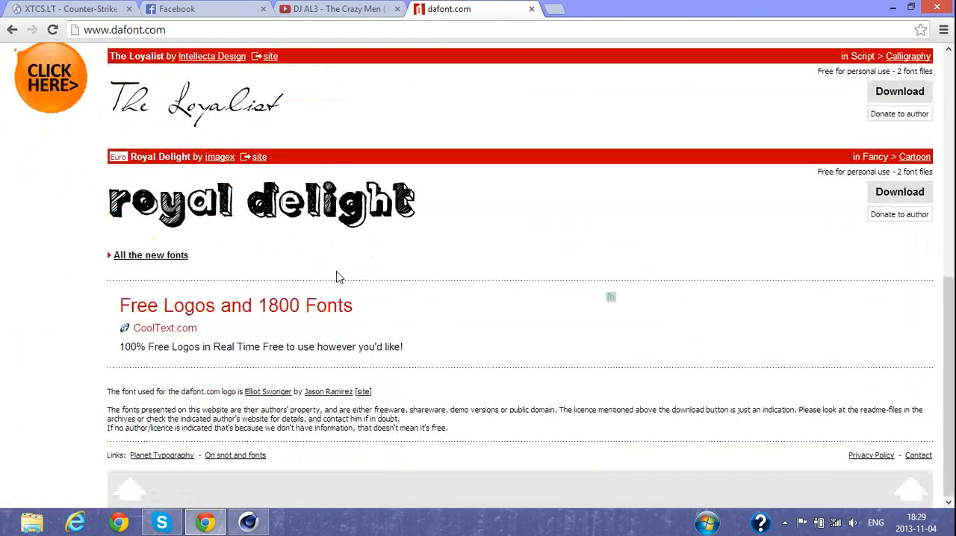
pyautogui.scroll(5, 337, 277)
pyautogui.scroll(-2, 438, 378)
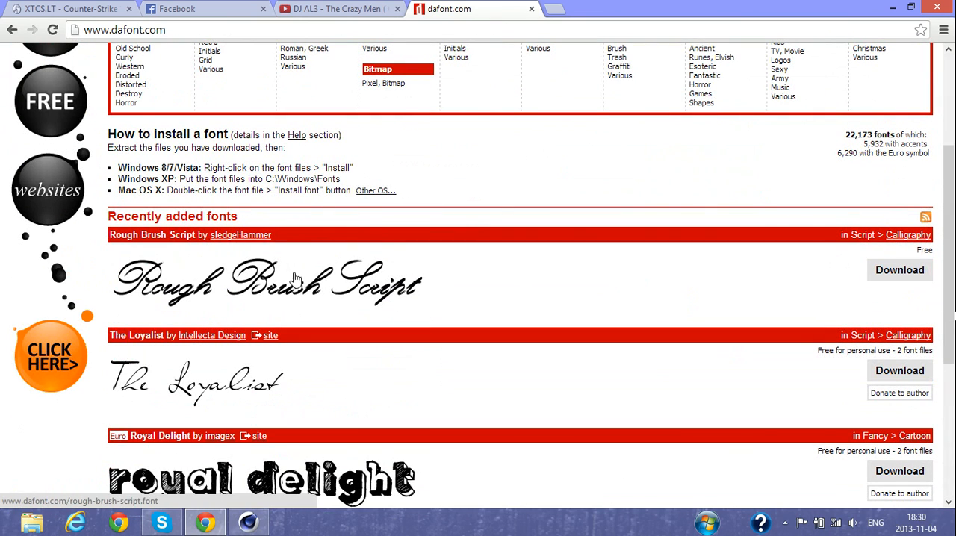
pyautogui.scroll(-2, 288, 291)
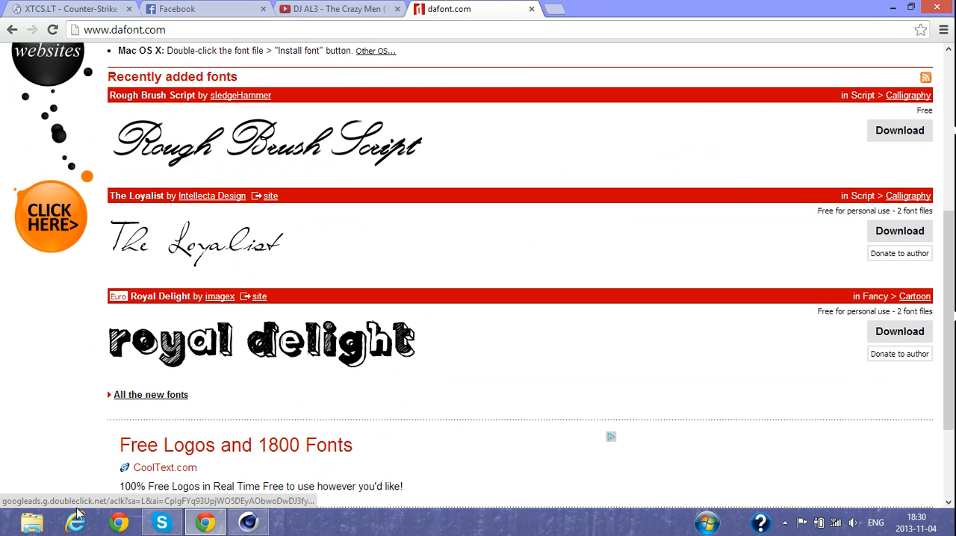
# - Open the Fonts folder under Appearance and Personalization in the Control Panel, look through the installed fonts and close the window
pyautogui.click(713, 529)
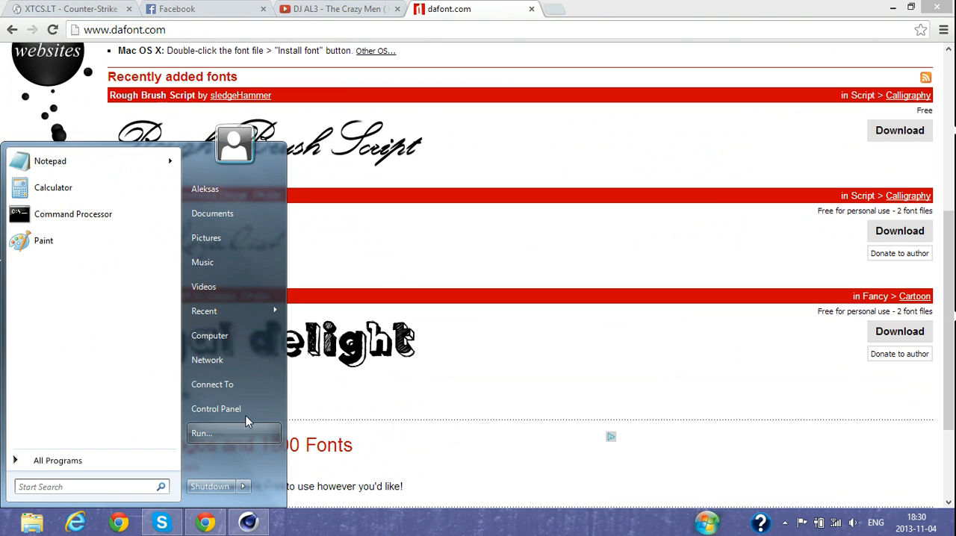
pyautogui.click(246, 424)
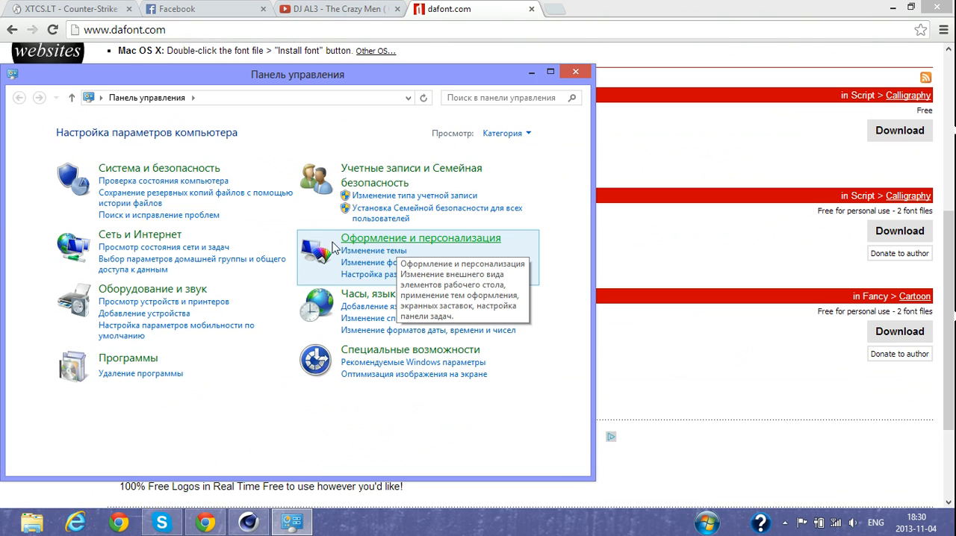
pyautogui.click(347, 240)
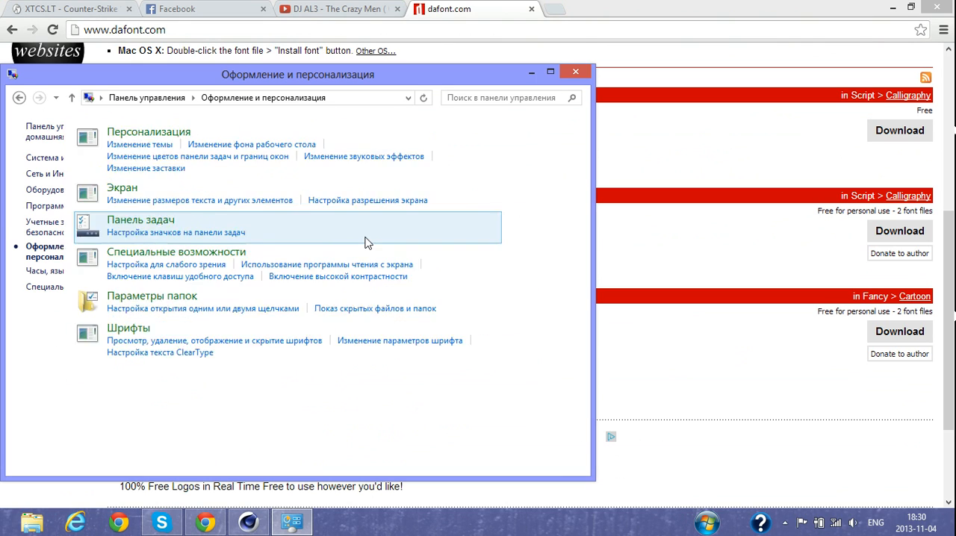
pyautogui.click(210, 329)
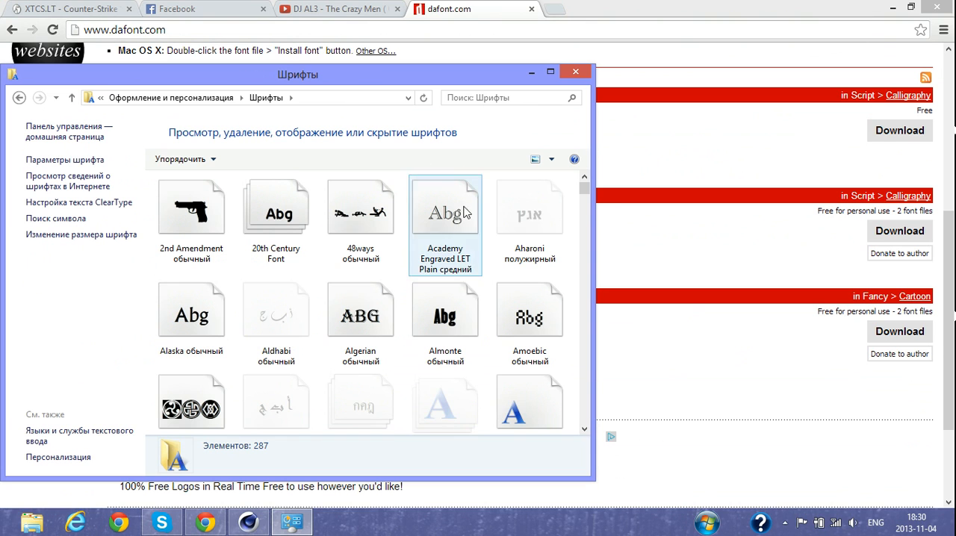
pyautogui.scroll(-3, 587, 196)
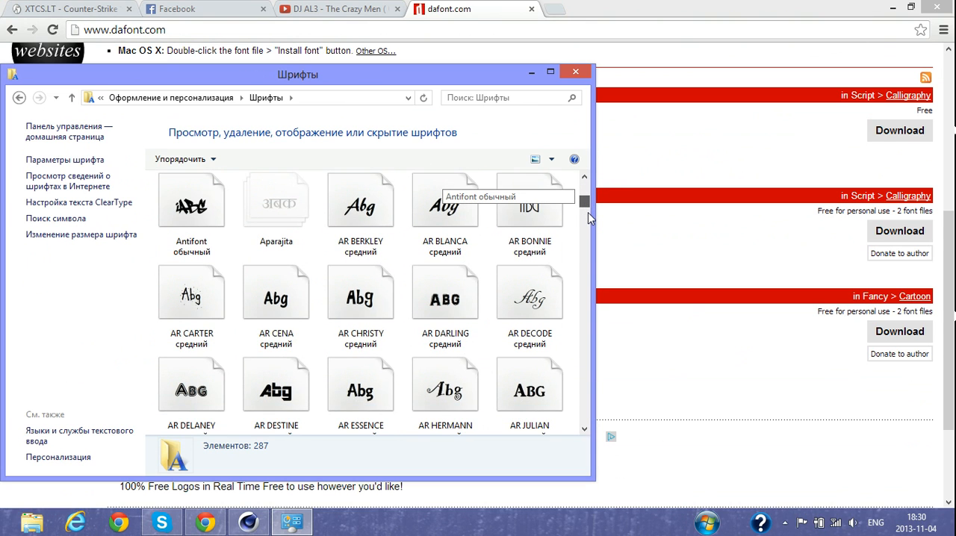
pyautogui.moveTo(586, 202); pyautogui.dragTo(588, 233)
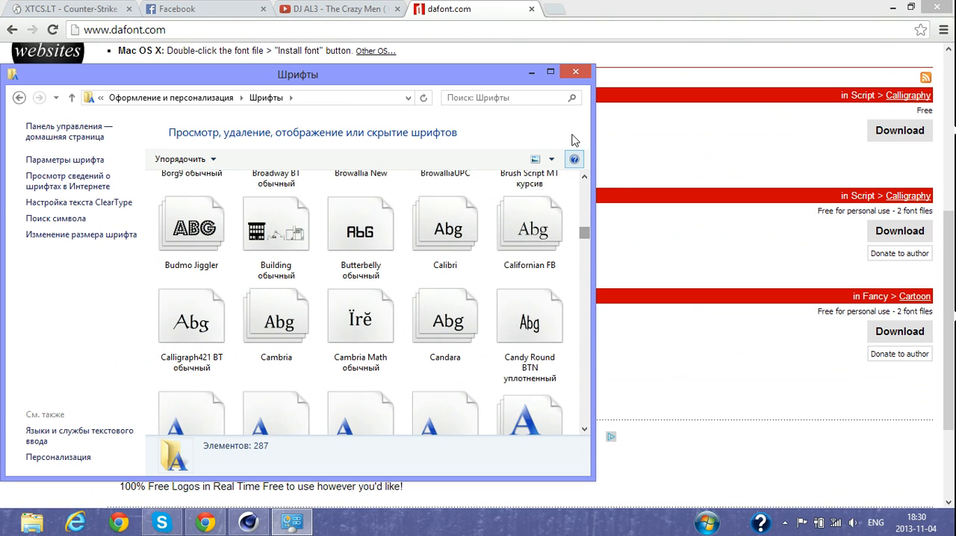
pyautogui.click(575, 72)
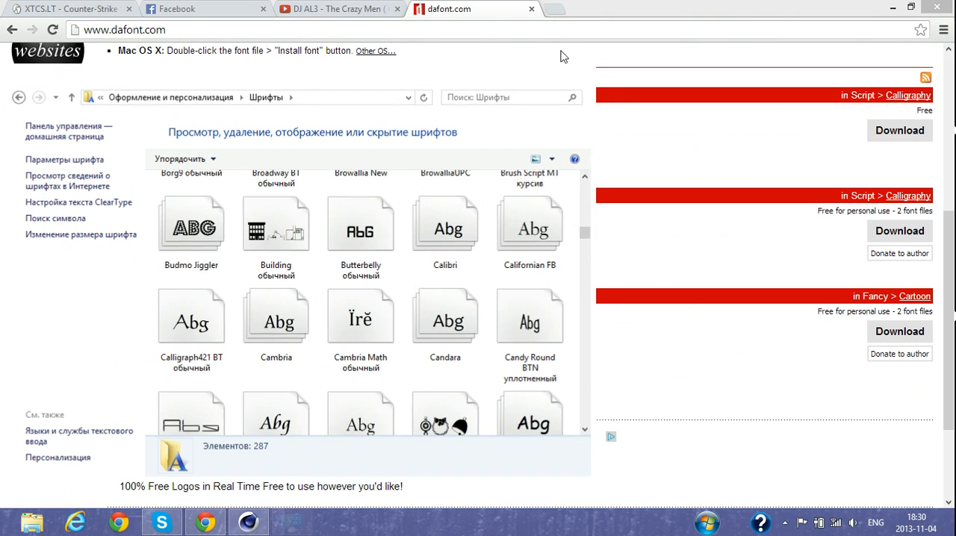
# - Close the dafont.com page, return to CINEMA 4D and set the MoText font to Han Solo
pyautogui.click(531, 9)
pyautogui.click(891, 8)
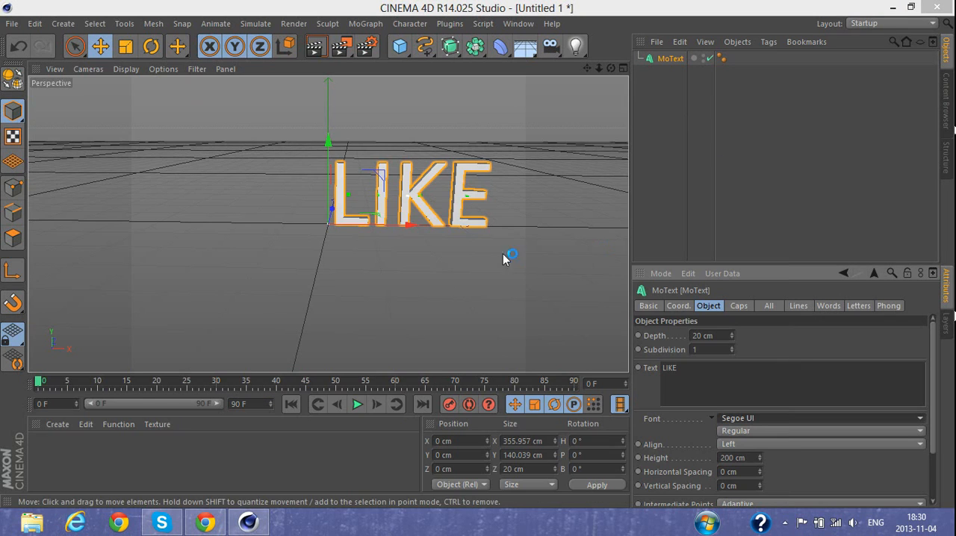
pyautogui.click(756, 420)
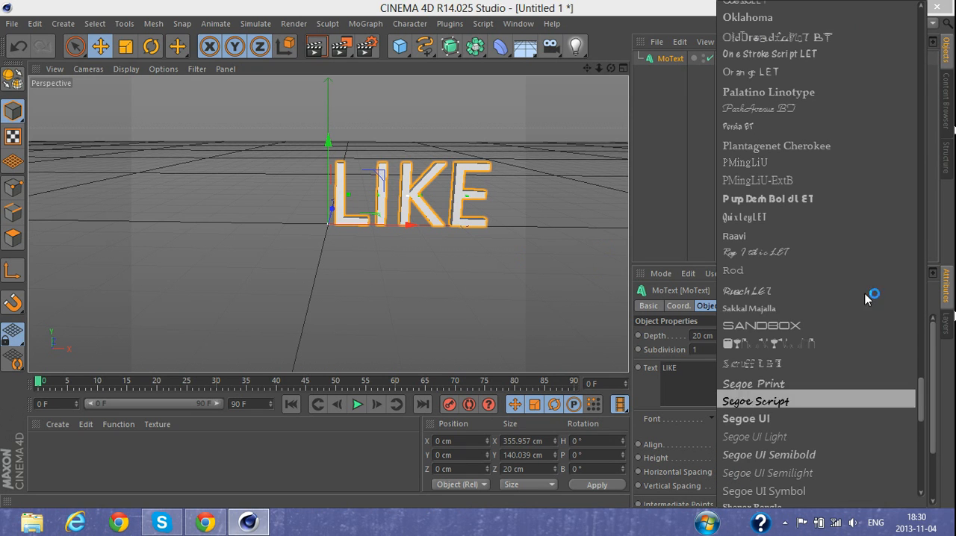
pyautogui.scroll(5, 870, 284)
pyautogui.scroll(3, 855, 220)
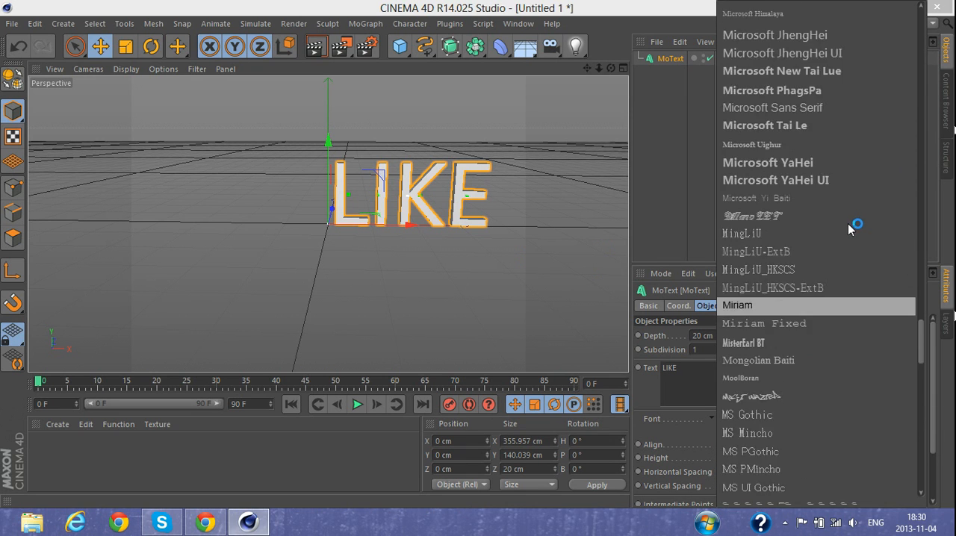
pyautogui.scroll(-3, 850, 231)
pyautogui.scroll(6, 845, 243)
pyautogui.scroll(10, 844, 249)
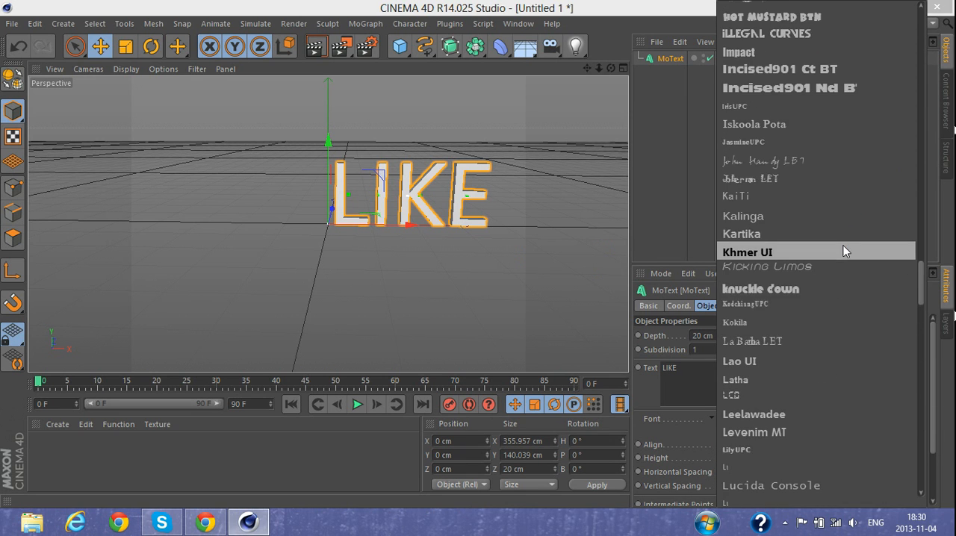
pyautogui.scroll(1, 804, 166)
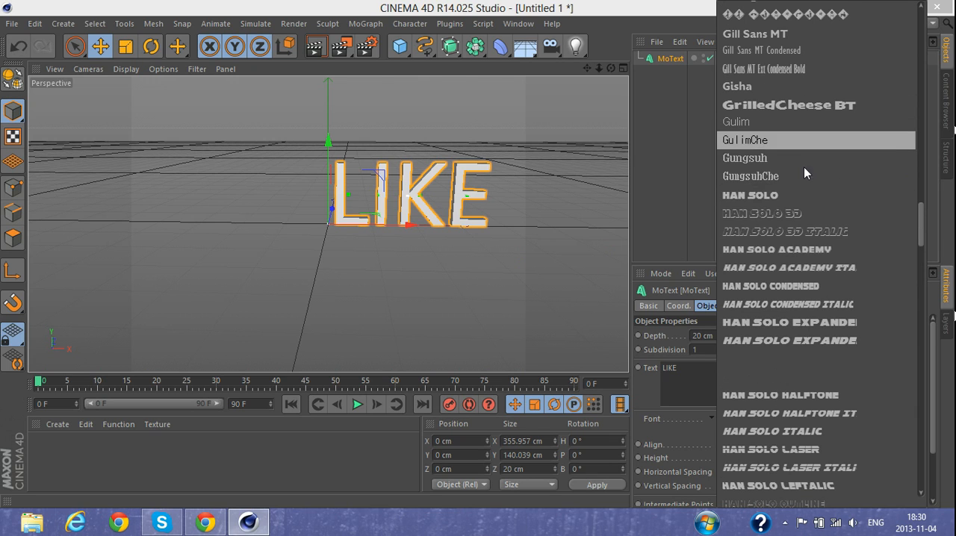
pyautogui.click(792, 209)
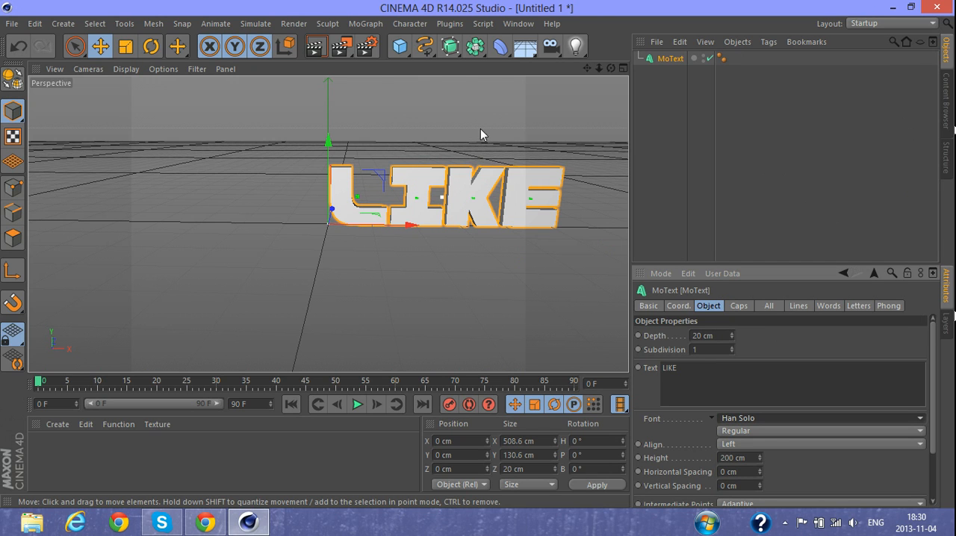
# - Set the depth of the LIKE text to 100 cm
pyautogui.click(719, 336)
pyautogui.press('BackSpace')
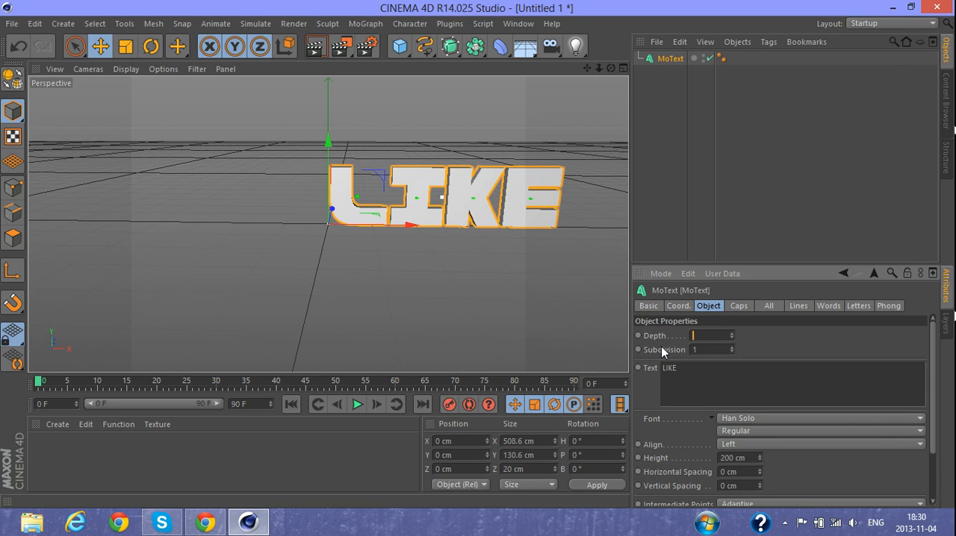
pyautogui.write('100')
pyautogui.press('Return')
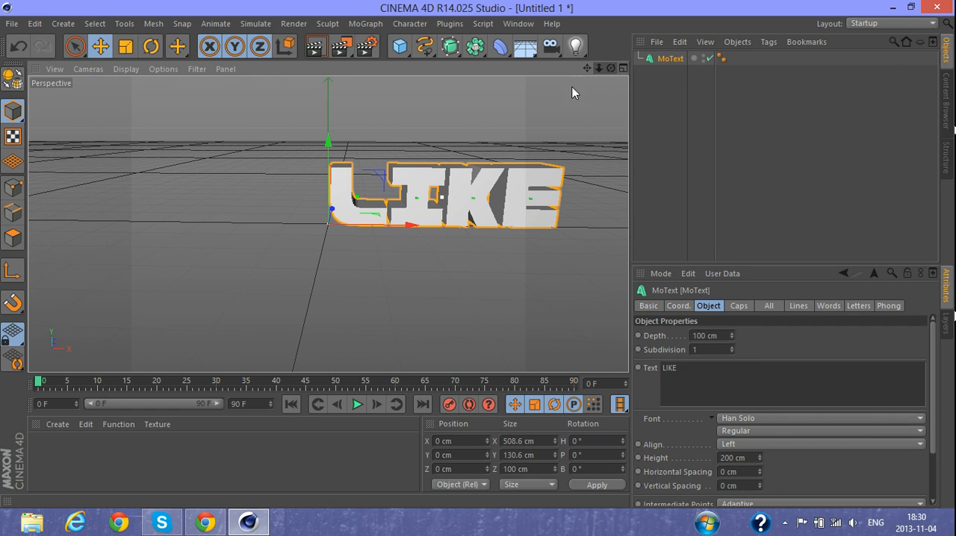
# - Switch from the single perspective view to the four-view layout
pyautogui.moveTo(611, 68)
pyautogui.mouseDown()
pyautogui.moveTo(555, 105)
pyautogui.moveTo(493, 120)
pyautogui.moveTo(571, 82)
pyautogui.moveTo(598, 120)
pyautogui.moveTo(586, 108)
pyautogui.moveTo(523, 112)
pyautogui.moveTo(587, 109)
pyautogui.moveTo(587, 97)
pyautogui.moveTo(500, 97)
pyautogui.moveTo(590, 105)
pyautogui.moveTo(625, 70)
pyautogui.mouseUp()
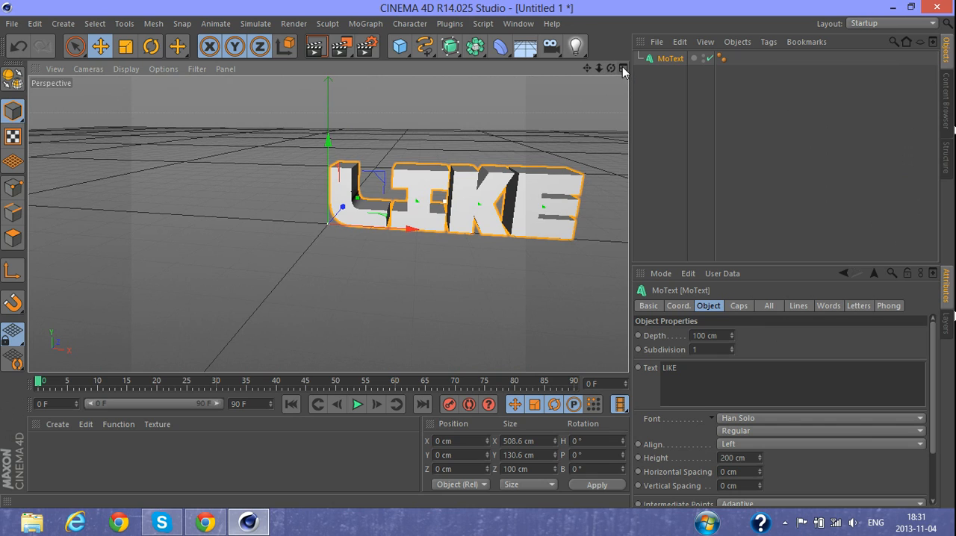
pyautogui.click(623, 68)
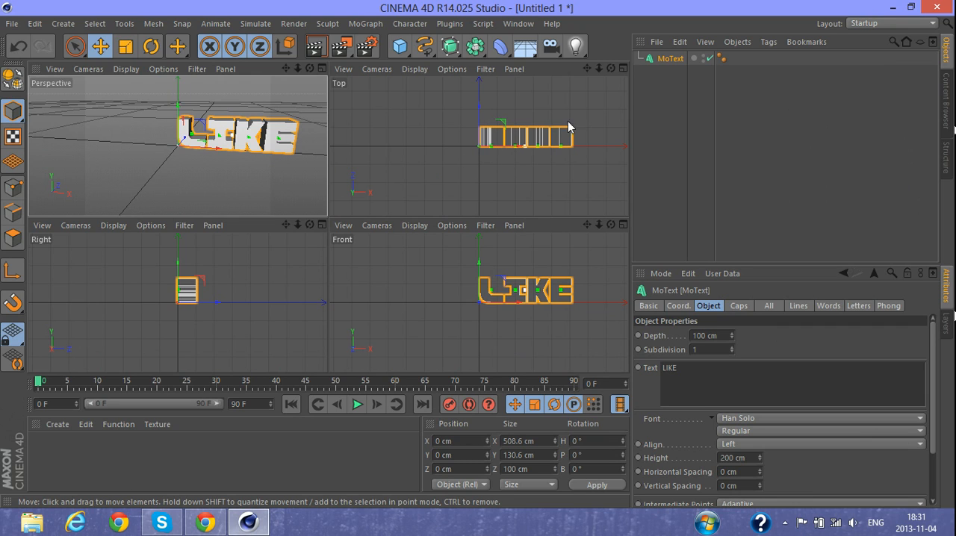
# - Move the LIKE text along X to about -257 cm to centre it on the origin, then return to the single perspective view
pyautogui.moveTo(521, 150); pyautogui.dragTo(473, 153)
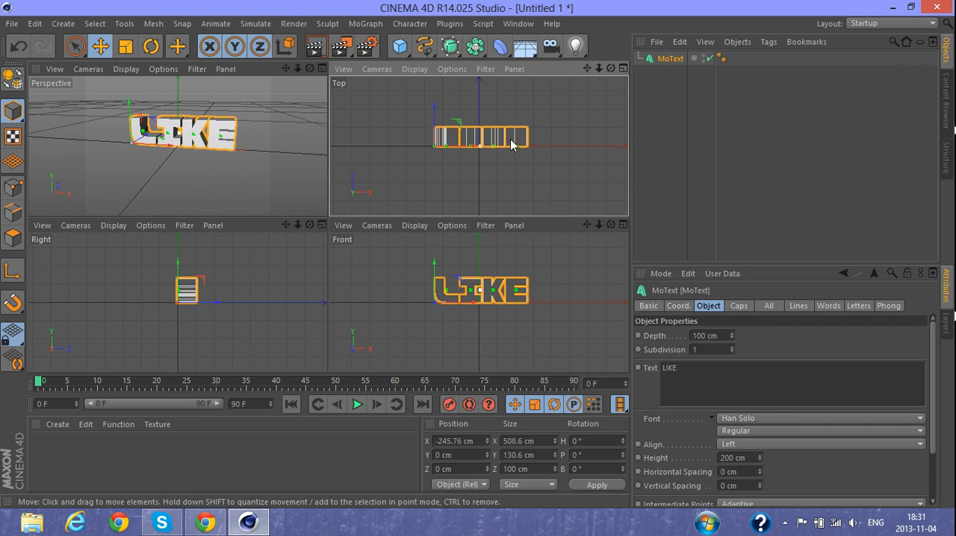
pyautogui.moveTo(477, 150); pyautogui.dragTo(473, 146)
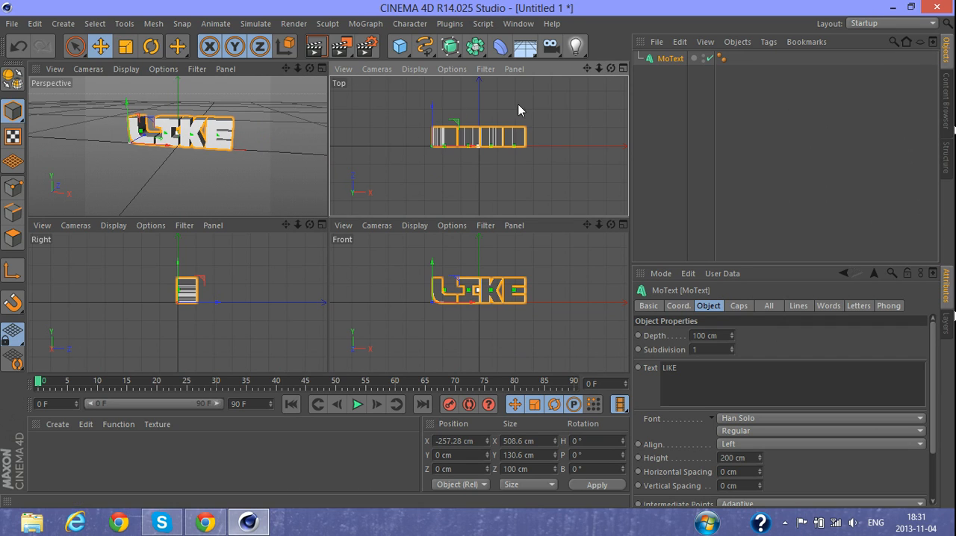
pyautogui.click(322, 69)
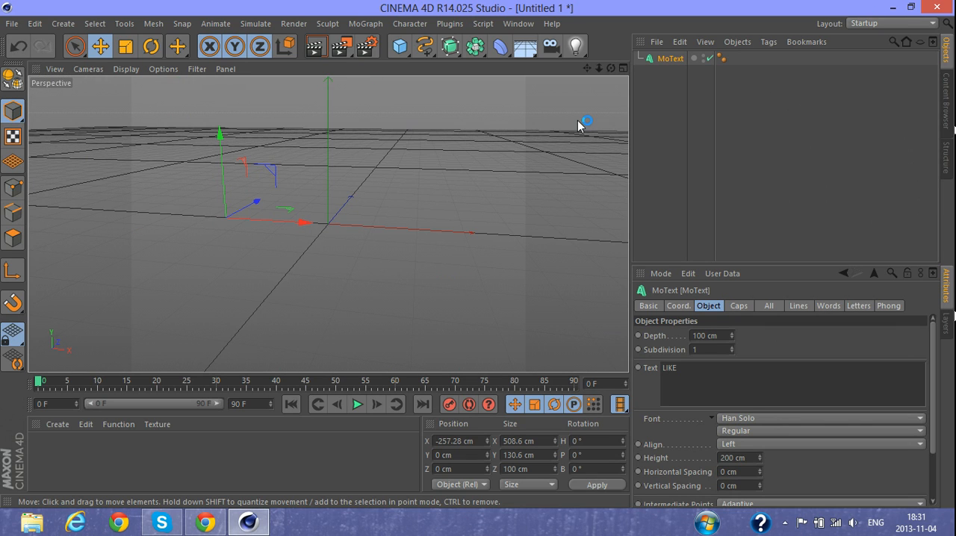
# - Set the start cap of the LIKE MoText to Fillet Cap
pyautogui.moveTo(611, 68); pyautogui.dragTo(586, 50)
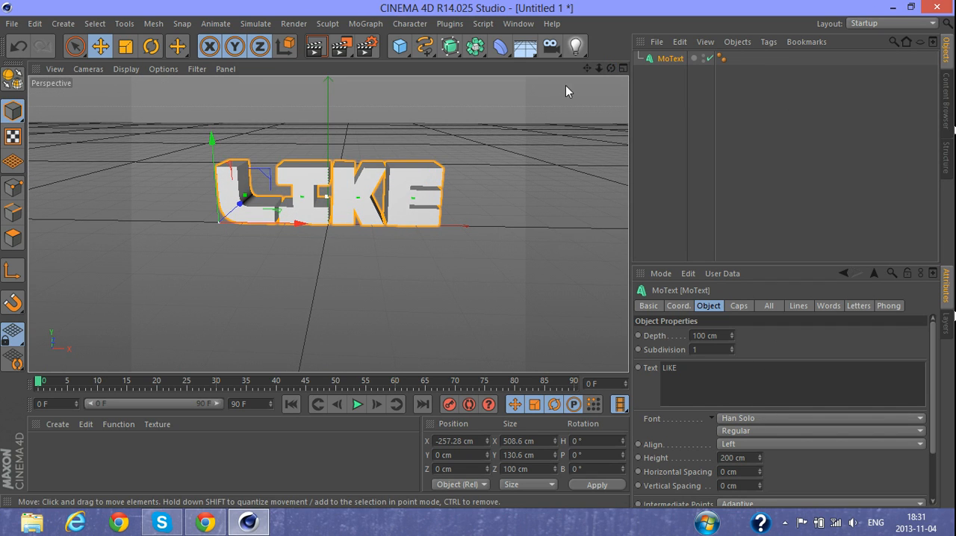
pyautogui.click(739, 306)
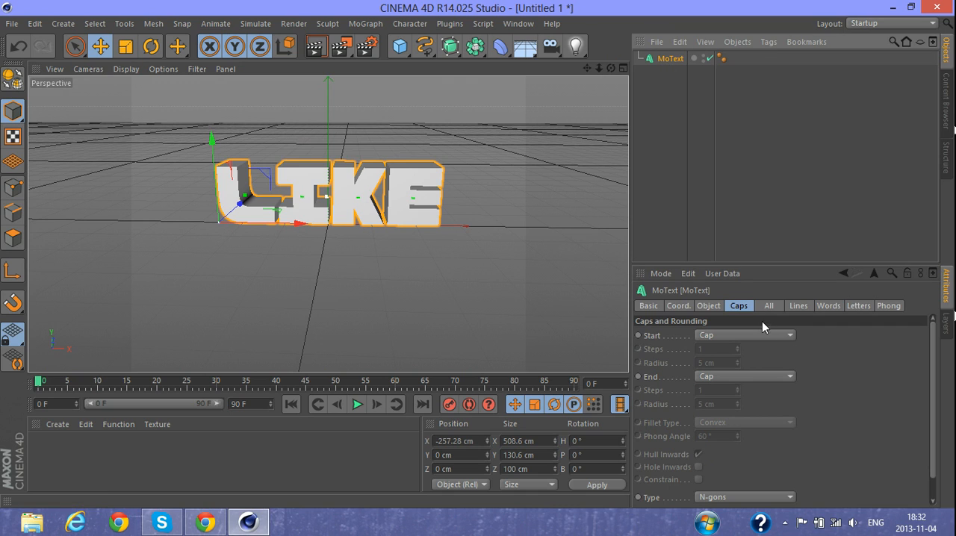
pyautogui.click(710, 306)
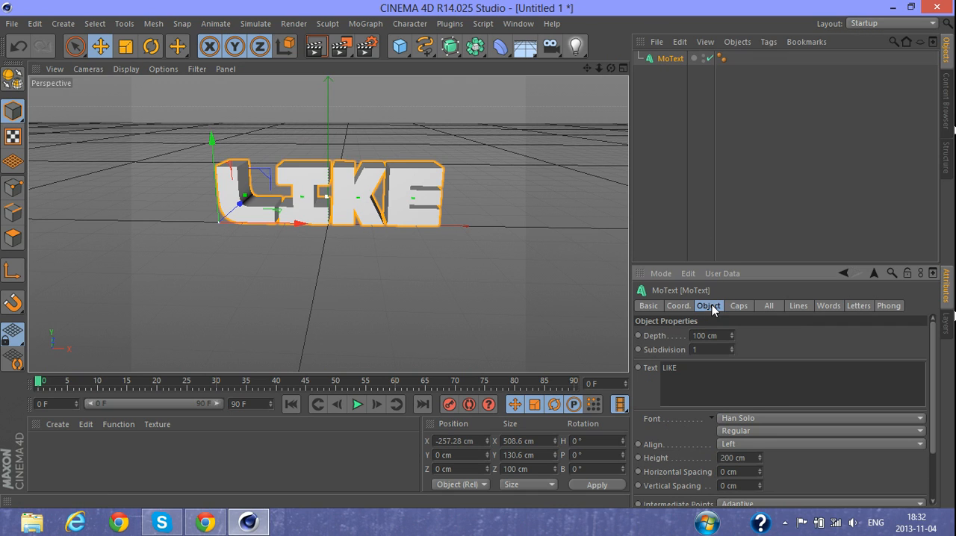
pyautogui.click(738, 306)
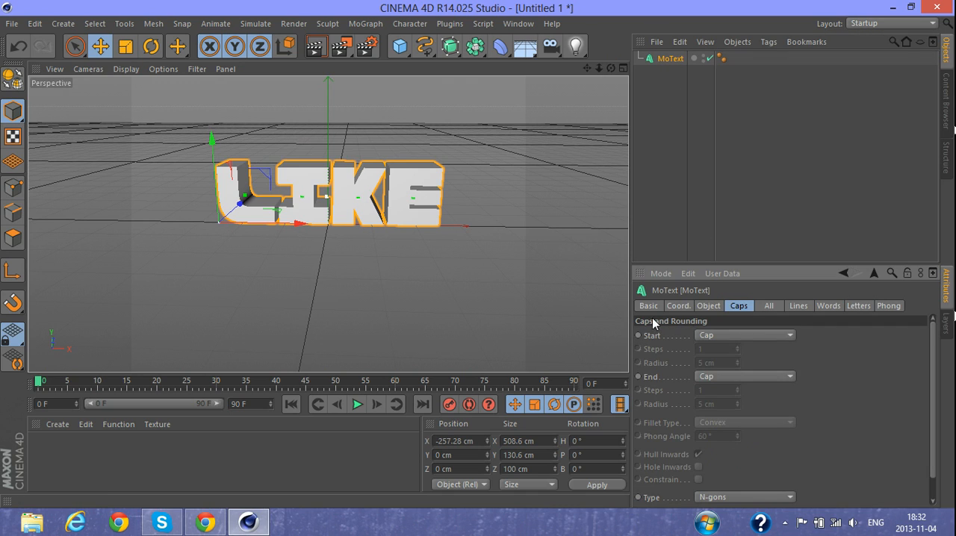
pyautogui.click(722, 337)
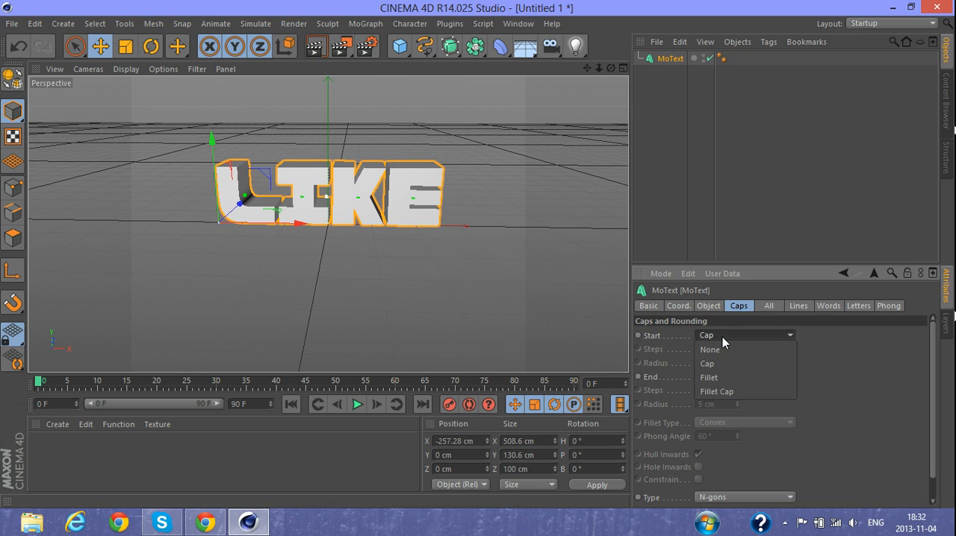
pyautogui.click(724, 390)
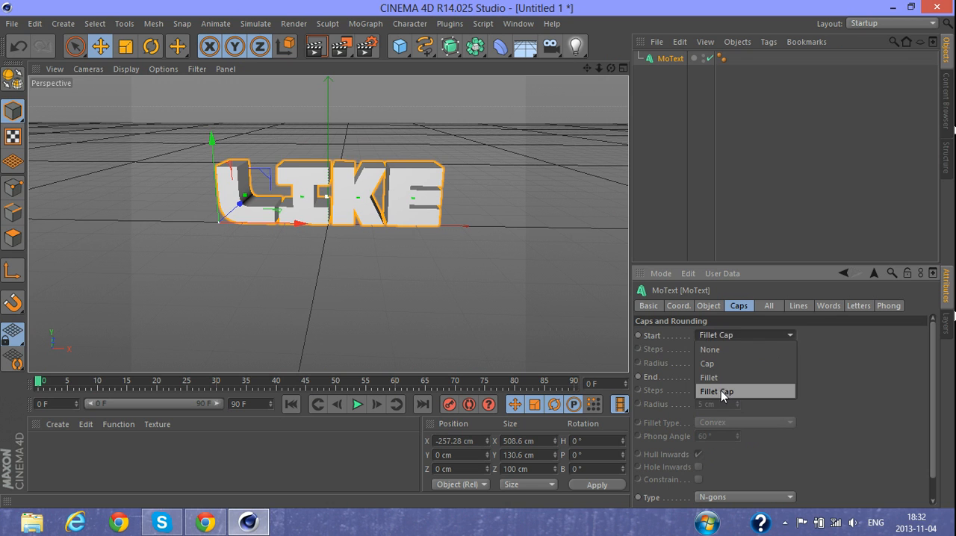
# - Set the start cap's fillet radius to 10 cm and raise the LIKE text to about 15.5 cm in Y
pyautogui.moveTo(611, 68)
pyautogui.mouseDown()
pyautogui.moveTo(560, 93)
pyautogui.moveTo(587, 82)
pyautogui.moveTo(657, 112)
pyautogui.moveTo(666, 103)
pyautogui.moveTo(564, 67)
pyautogui.moveTo(538, 70)
pyautogui.moveTo(590, 66)
pyautogui.moveTo(602, 108)
pyautogui.moveTo(609, 57)
pyautogui.moveTo(606, 65)
pyautogui.mouseUp()
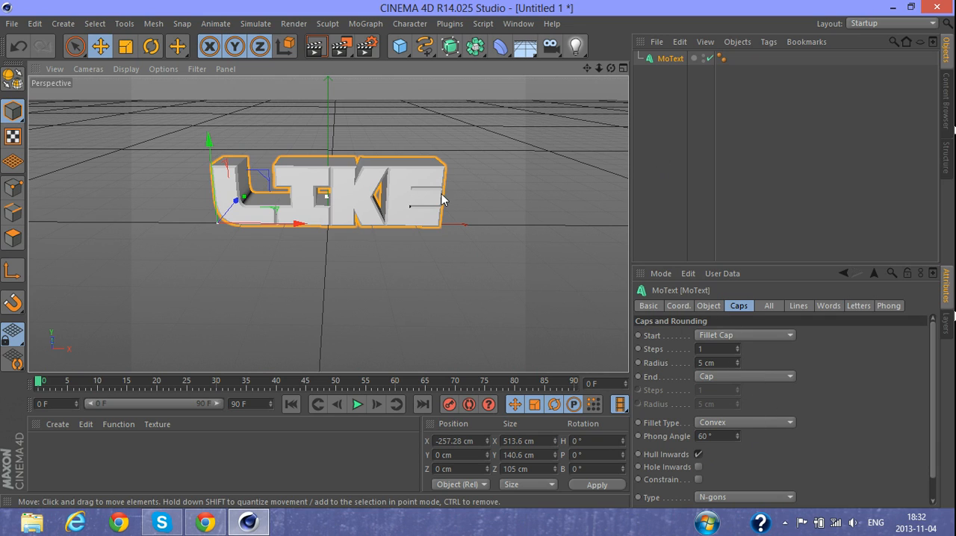
pyautogui.click(723, 363)
pyautogui.press('BackSpace')
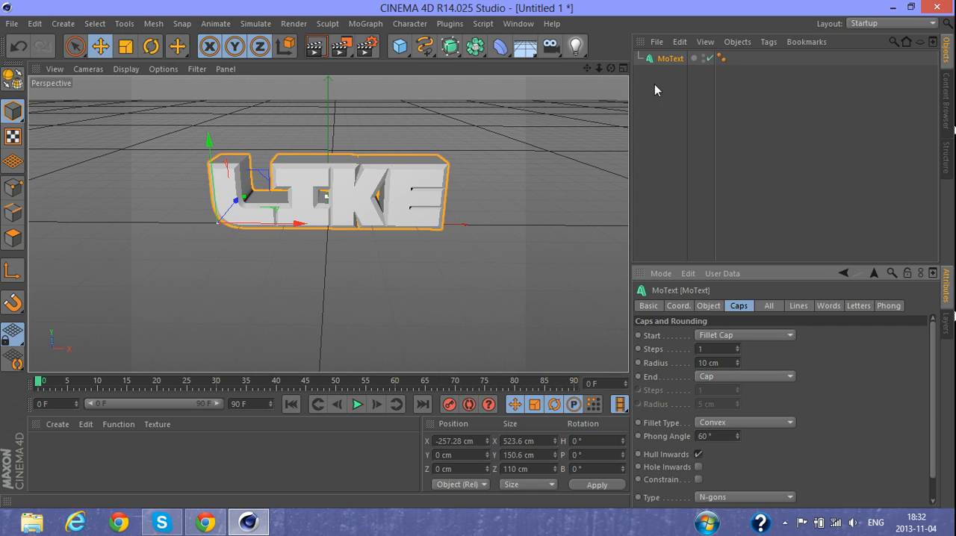
pyautogui.press('Return')
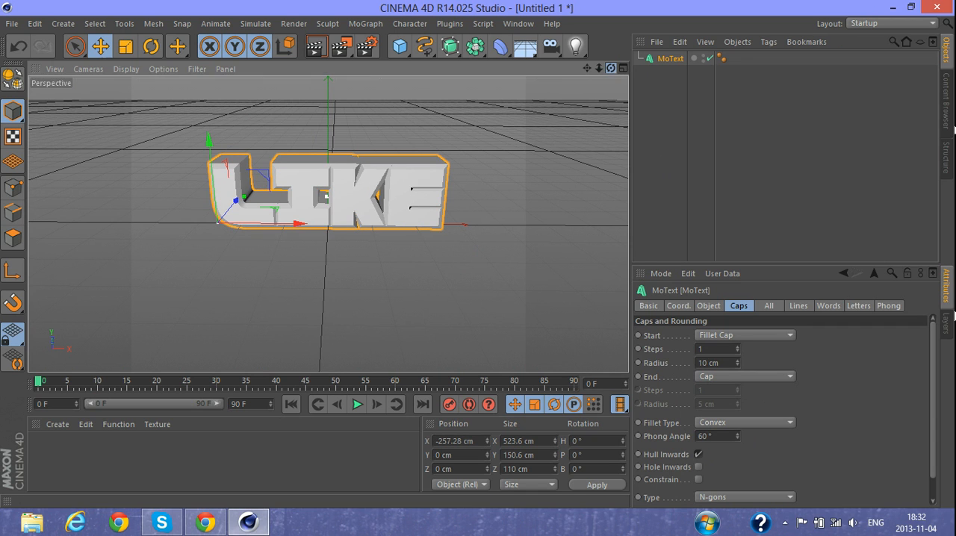
pyautogui.moveTo(610, 68)
pyautogui.mouseDown()
pyautogui.moveTo(545, 69)
pyautogui.moveTo(574, 62)
pyautogui.moveTo(585, 88)
pyautogui.moveTo(610, 63)
pyautogui.moveTo(594, 71)
pyautogui.moveTo(611, 69)
pyautogui.mouseUp()
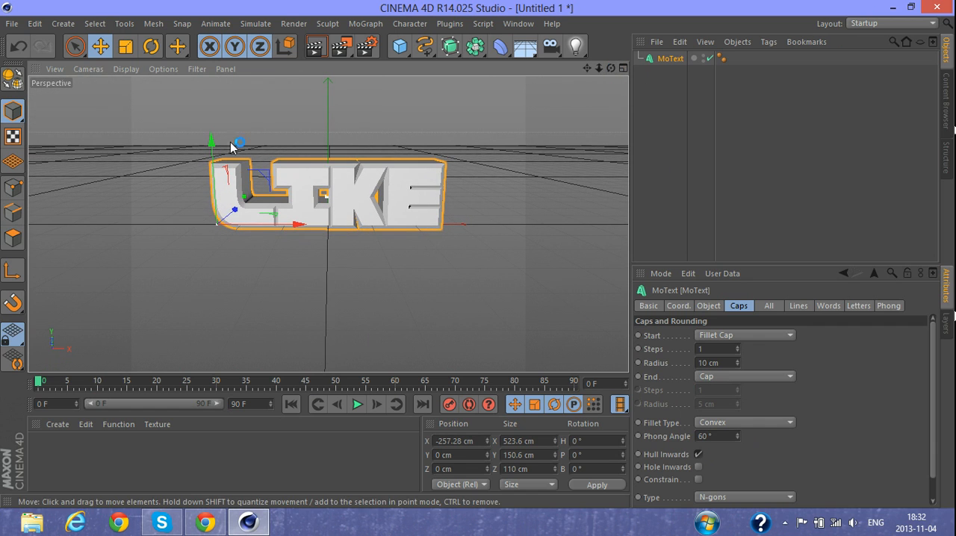
pyautogui.moveTo(215, 140); pyautogui.dragTo(215, 136)
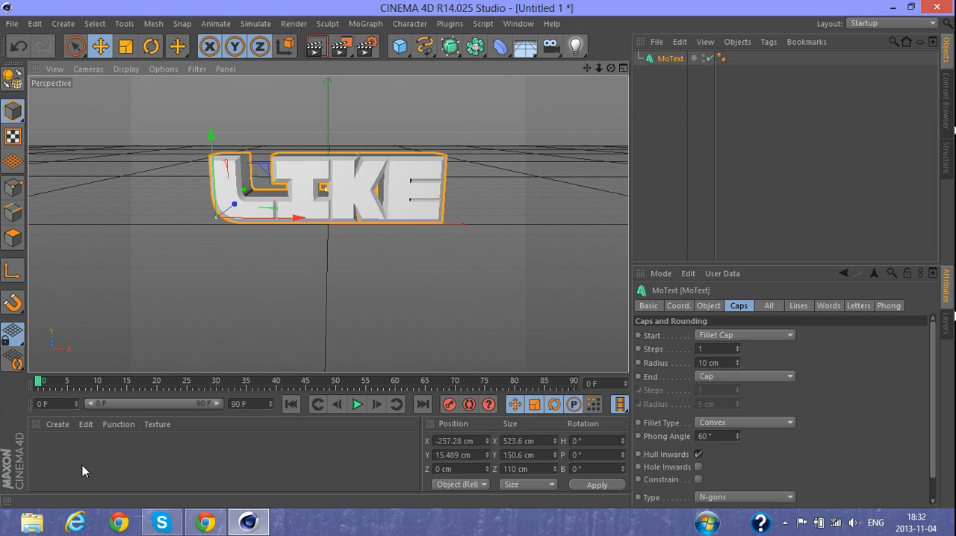
# - Open the material folder on the desktop, look through its texture images and close the folder
pyautogui.click(892, 7)
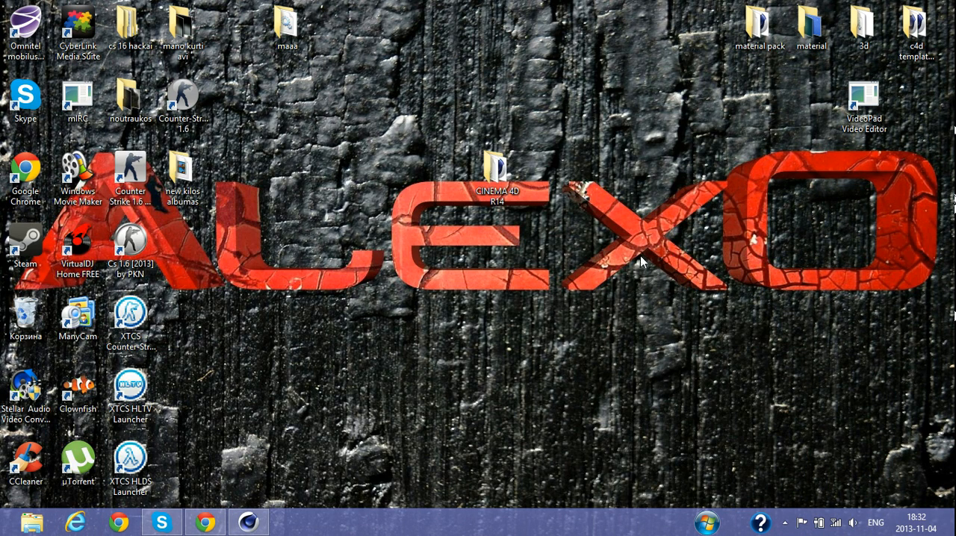
pyautogui.doubleClick(808, 34)
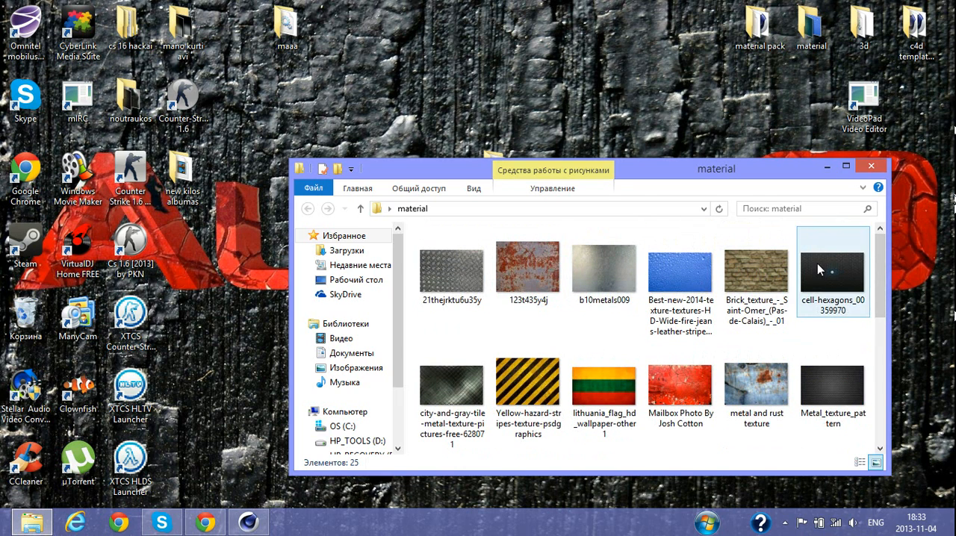
pyautogui.scroll(-1, 874, 277)
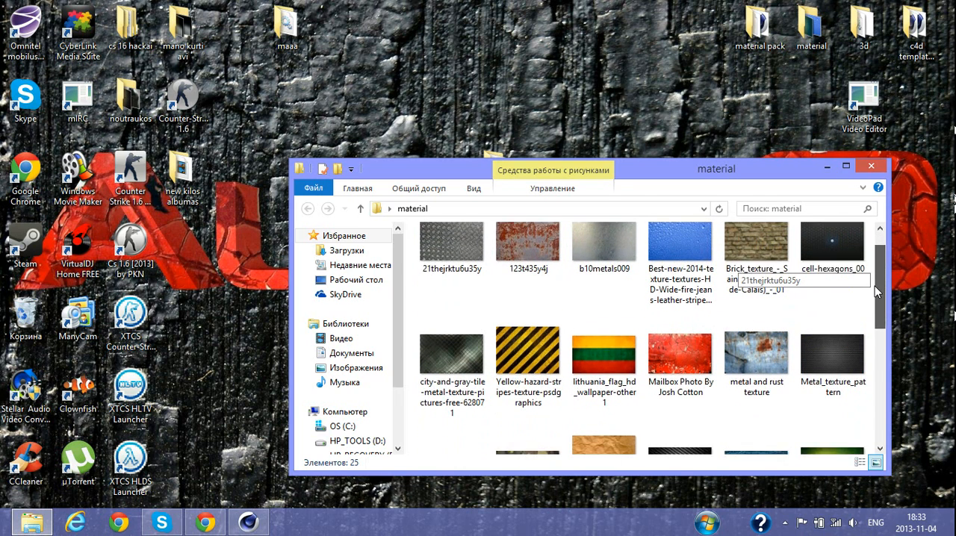
pyautogui.moveTo(872, 300); pyautogui.dragTo(889, 259)
pyautogui.scroll(-5, 824, 282)
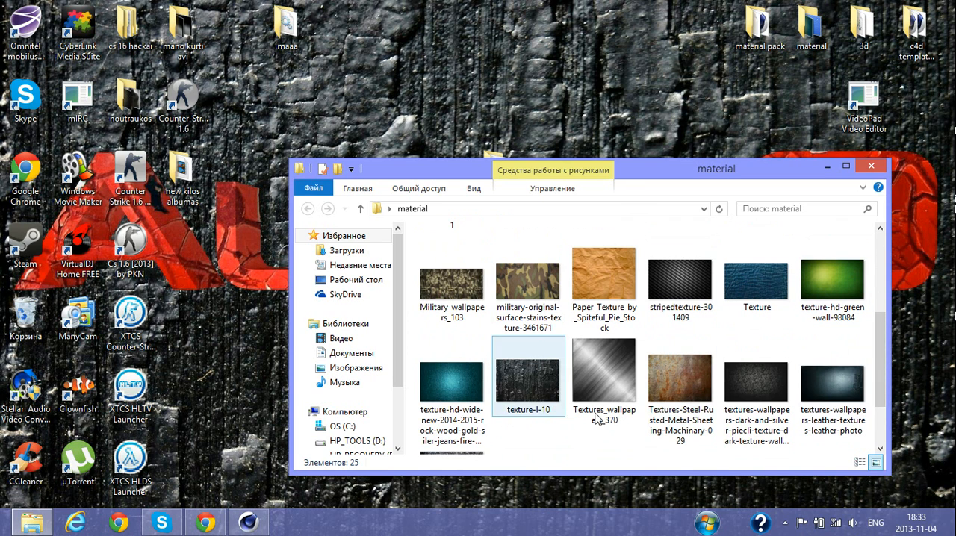
pyautogui.moveTo(880, 354); pyautogui.dragTo(883, 299)
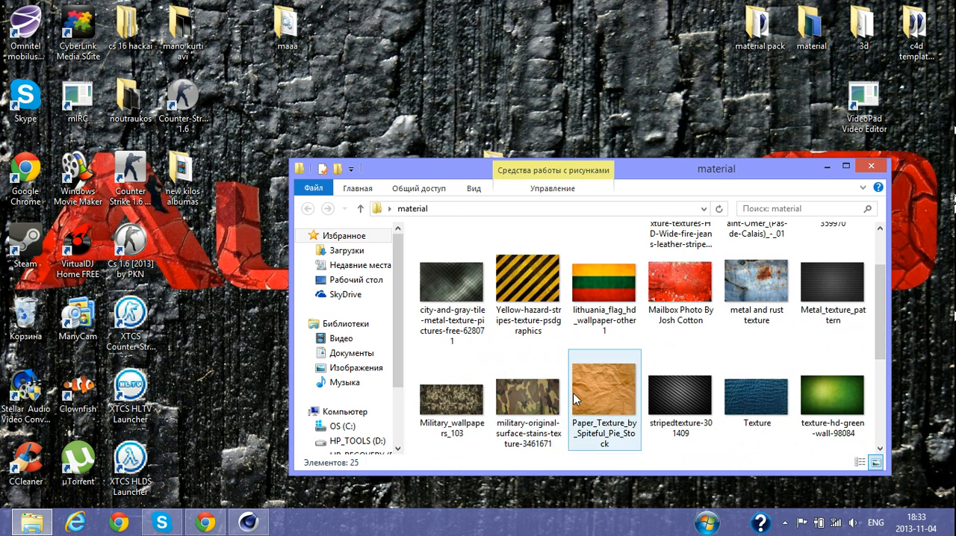
pyautogui.moveTo(884, 300); pyautogui.dragTo(886, 224)
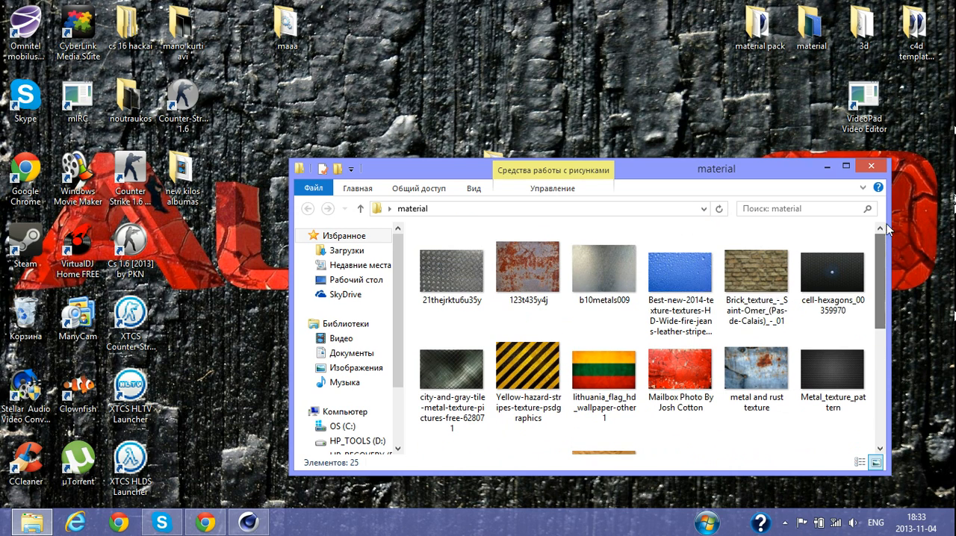
pyautogui.click(876, 172)
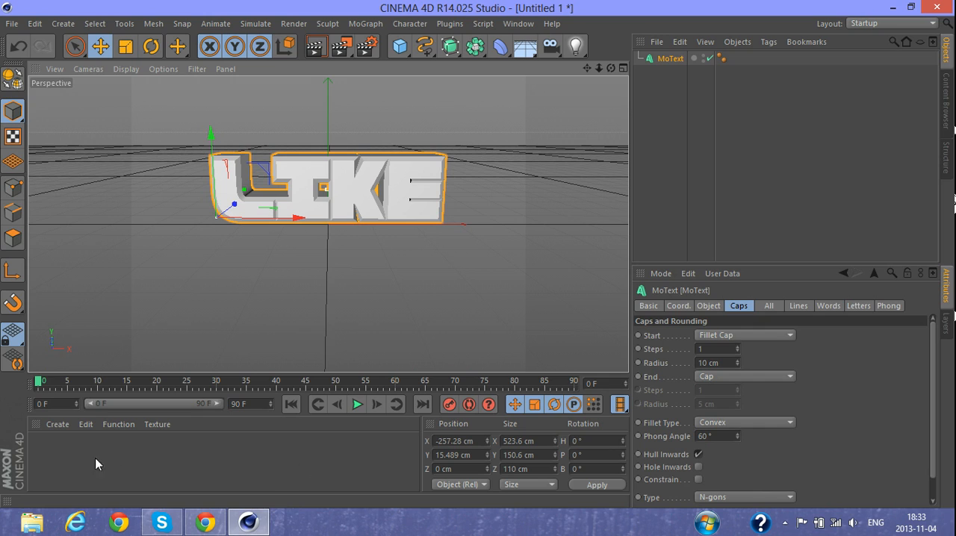
# - Create a new material and set its color to pure white, RGB 255, 255, 255
pyautogui.doubleClick(38, 442)
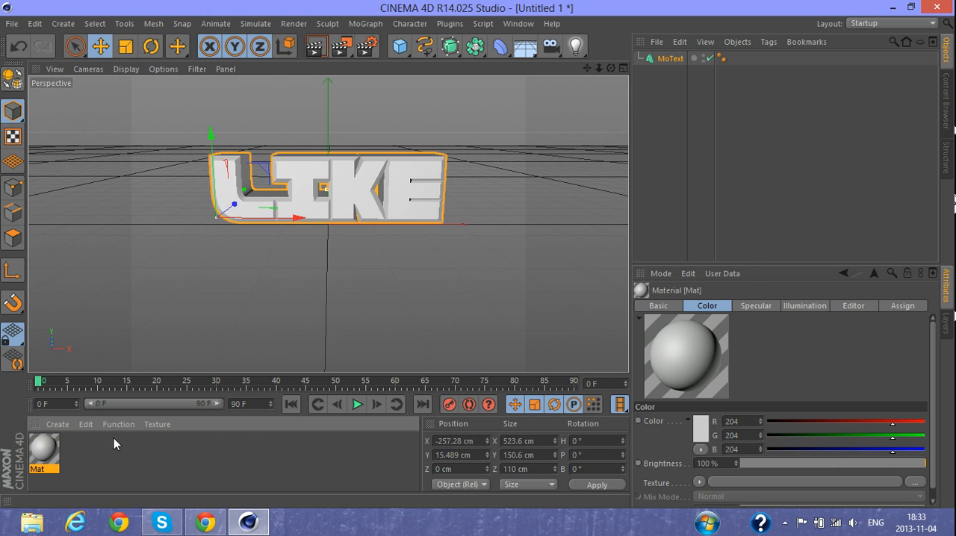
pyautogui.doubleClick(49, 455)
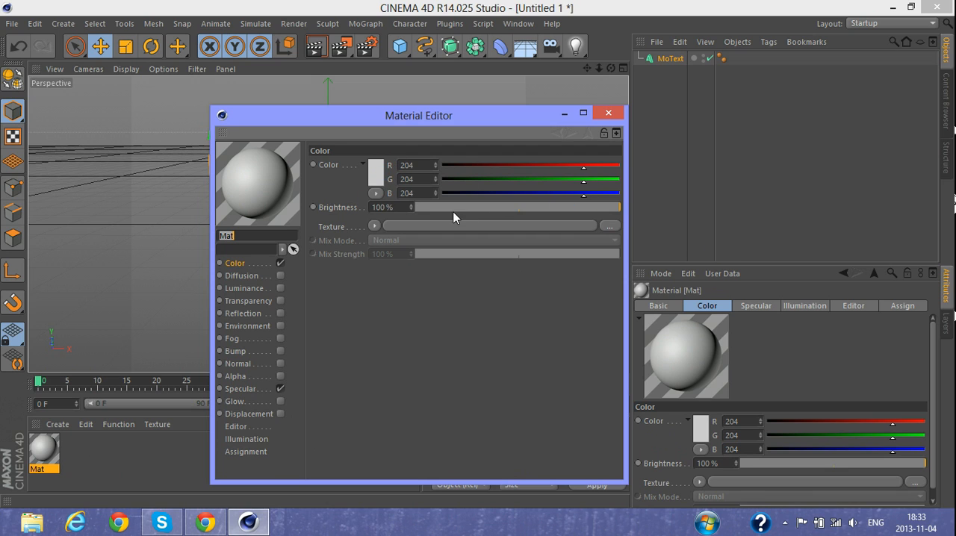
pyautogui.doubleClick(373, 179)
pyautogui.moveTo(374, 177); pyautogui.dragTo(298, 135)
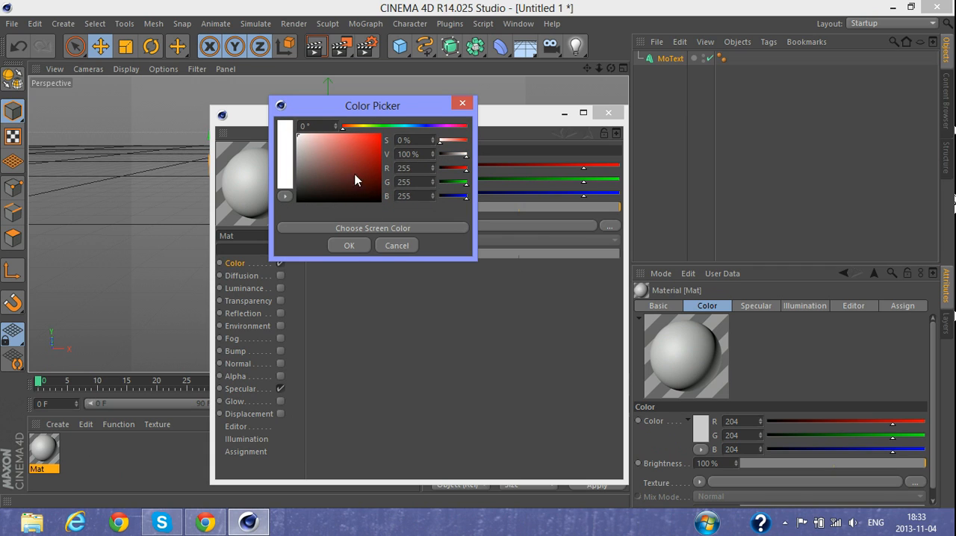
pyautogui.click(349, 246)
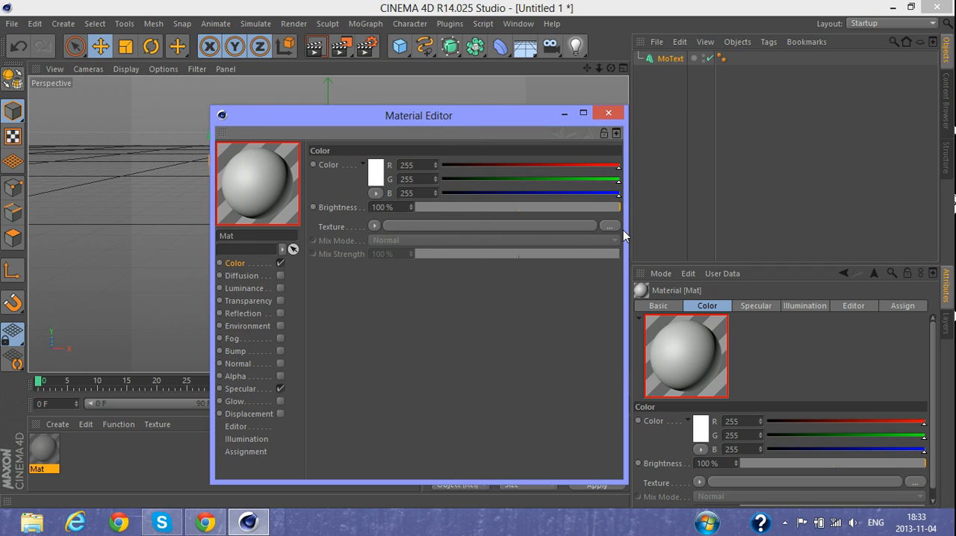
# - Load "metal and rust texture" from the desktop's material folder as the material's color texture, without copying it to the project location
pyautogui.click(894, 7)
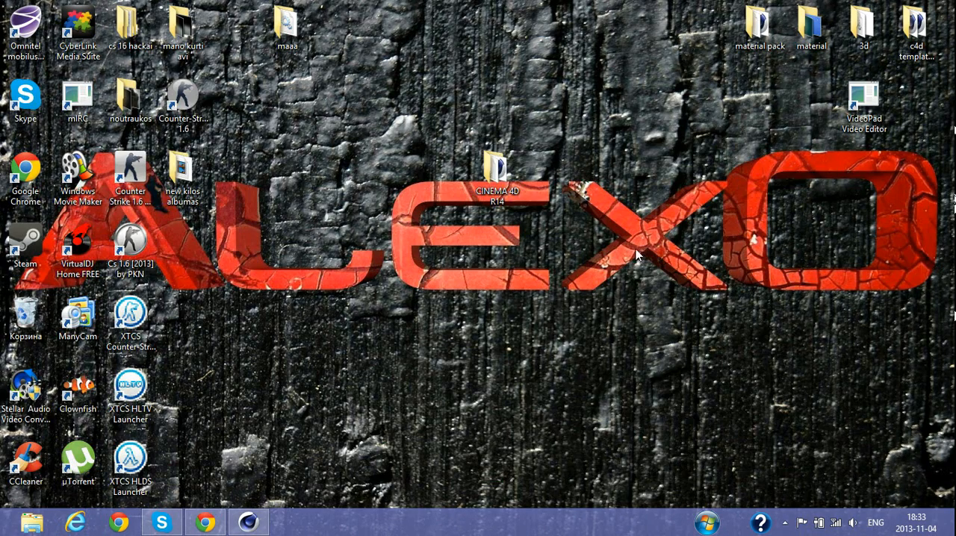
pyautogui.click(249, 520)
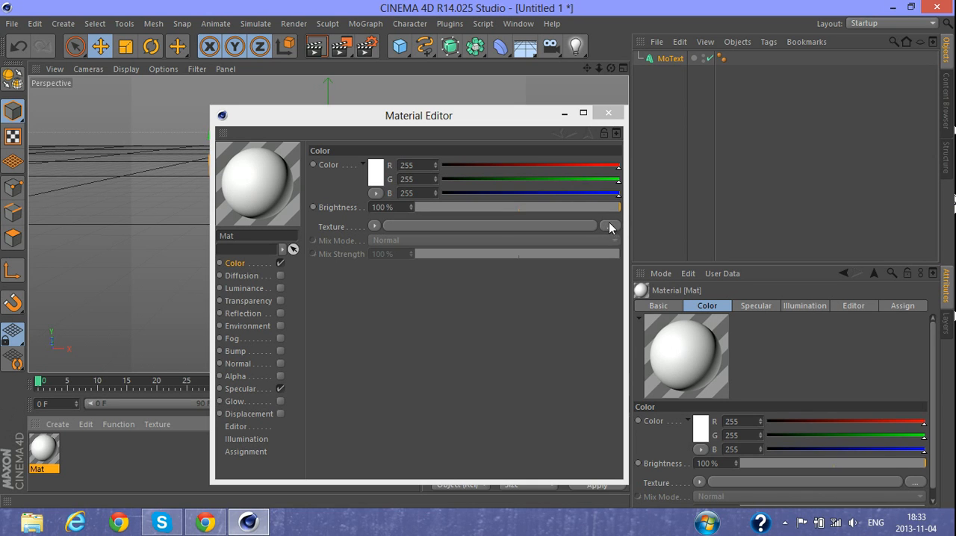
pyautogui.click(611, 226)
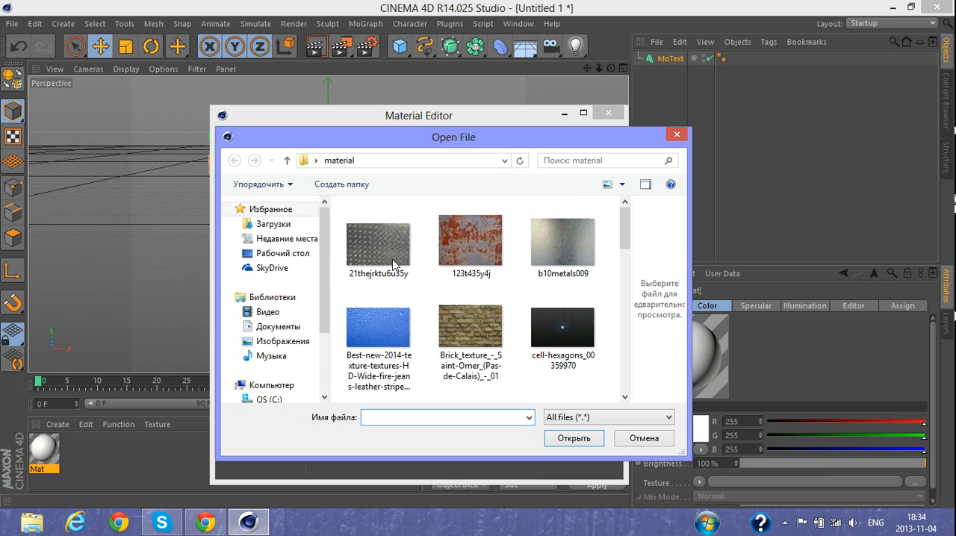
pyautogui.click(281, 255)
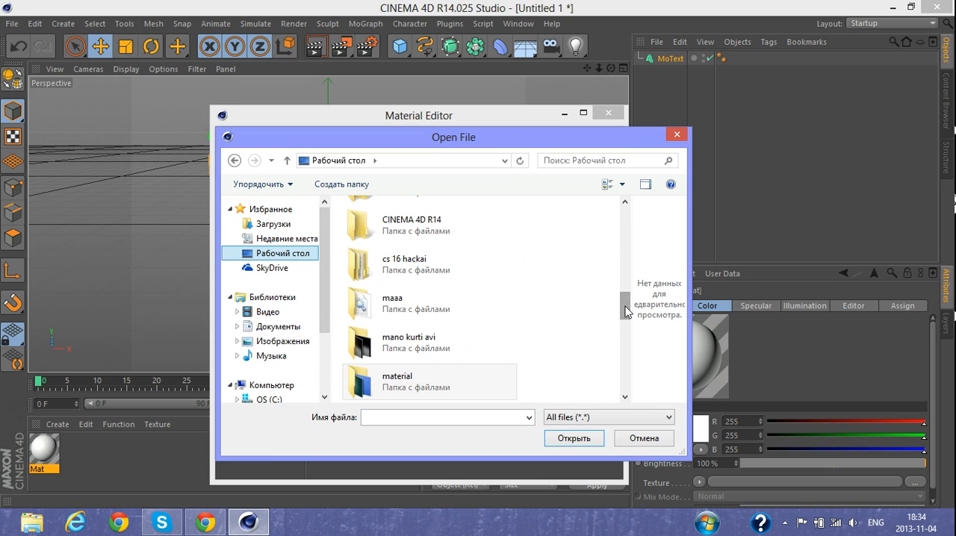
pyautogui.scroll(-3, 625, 328)
pyautogui.scroll(2, 626, 329)
pyautogui.doubleClick(433, 316)
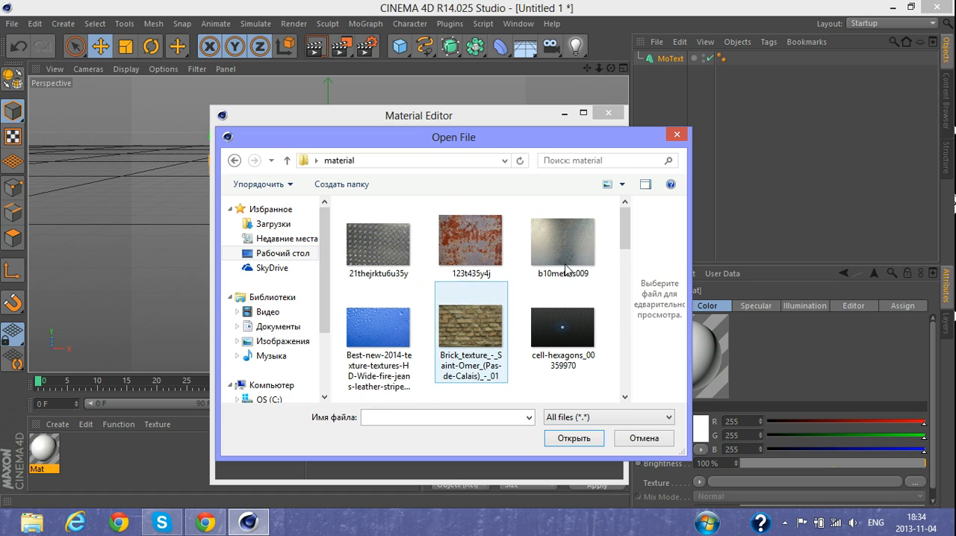
pyautogui.moveTo(621, 236); pyautogui.dragTo(605, 277)
pyautogui.click(483, 287)
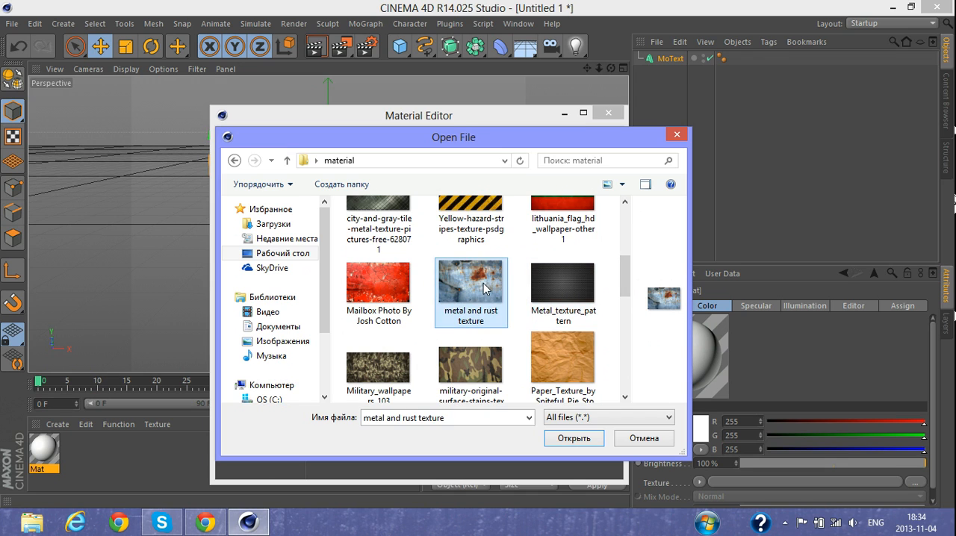
pyautogui.doubleClick(484, 287)
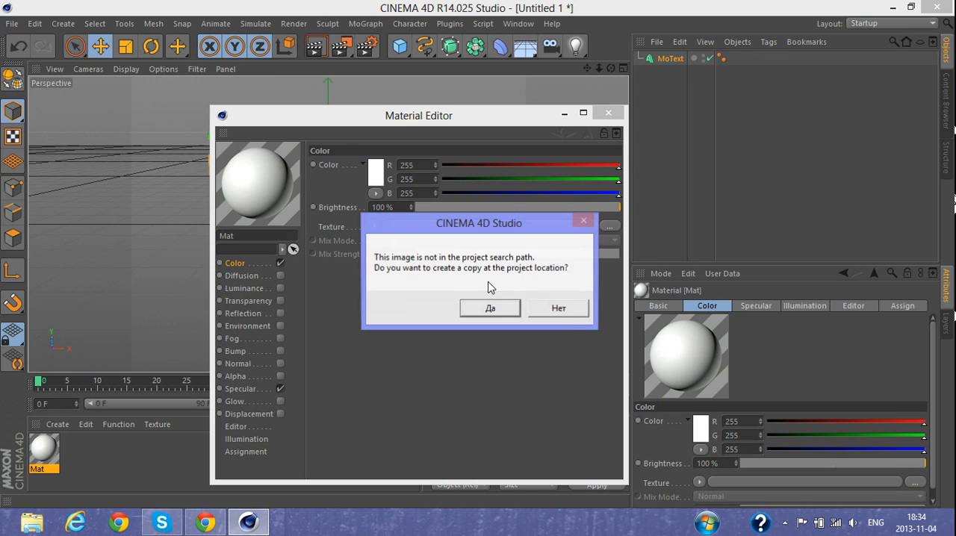
pyautogui.click(559, 308)
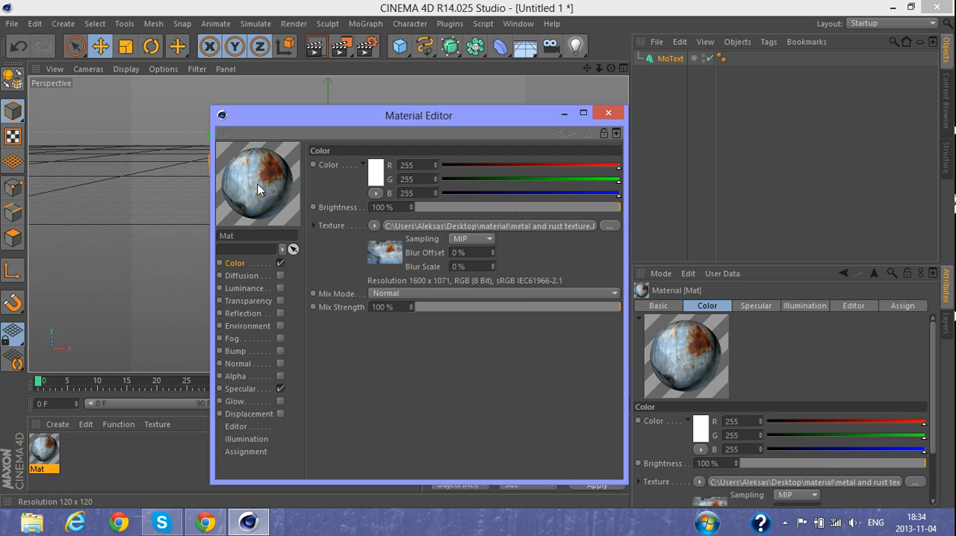
# - Disable the material's Specular channel, close the Material Editor and apply the material to the LIKE text
pyautogui.click(281, 389)
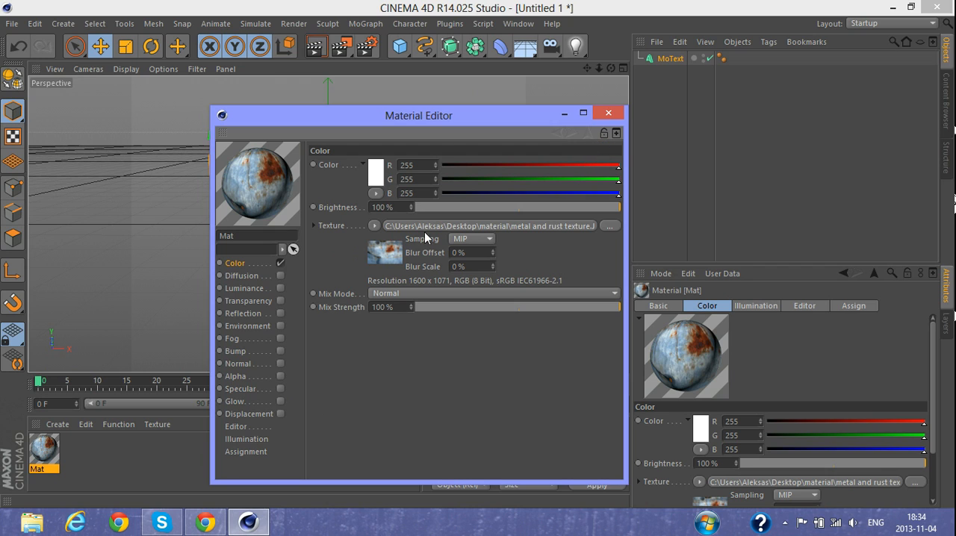
pyautogui.click(608, 115)
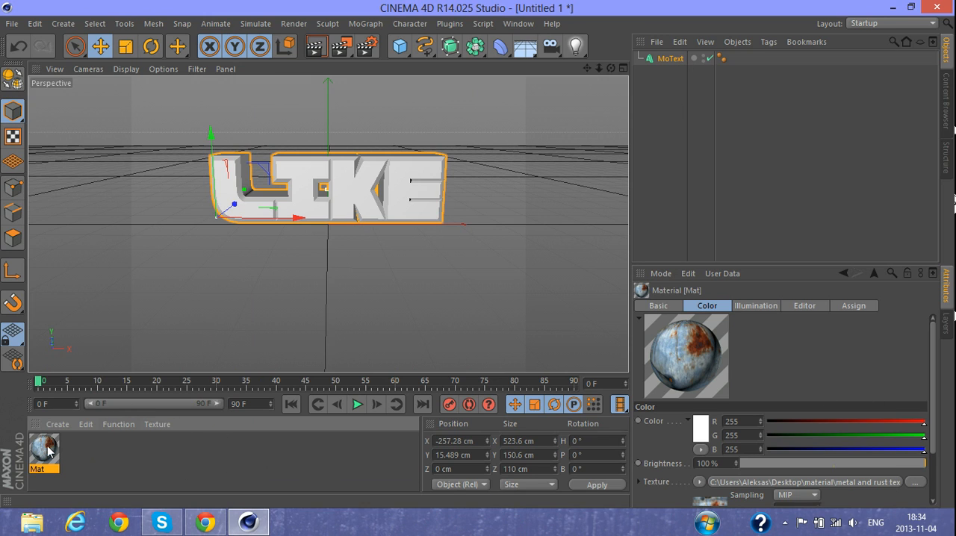
pyautogui.moveTo(41, 454); pyautogui.dragTo(399, 198)
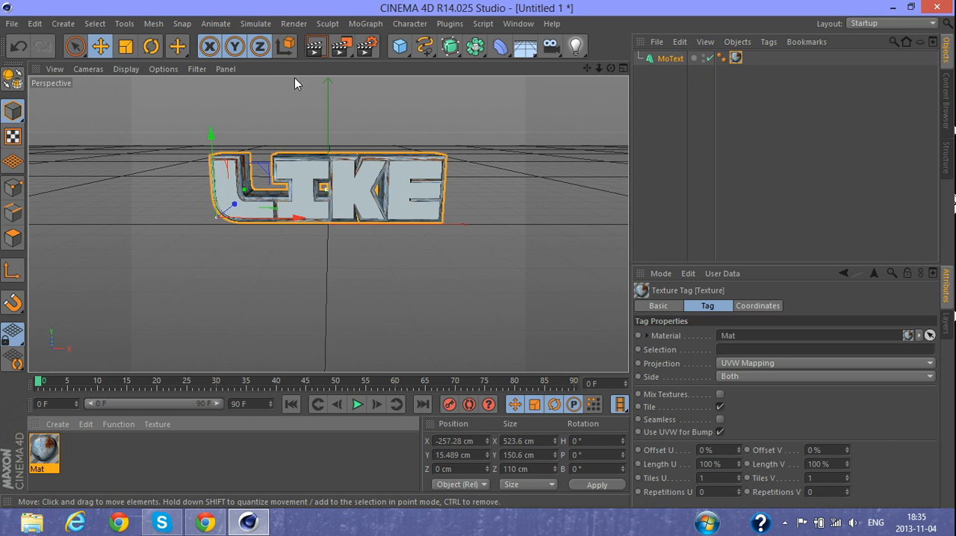
# - Render the current view to examine the material on the LIKE text, and inspect the letters from a raised angle
pyautogui.moveTo(610, 68); pyautogui.dragTo(534, 98)
pyautogui.click(321, 48)
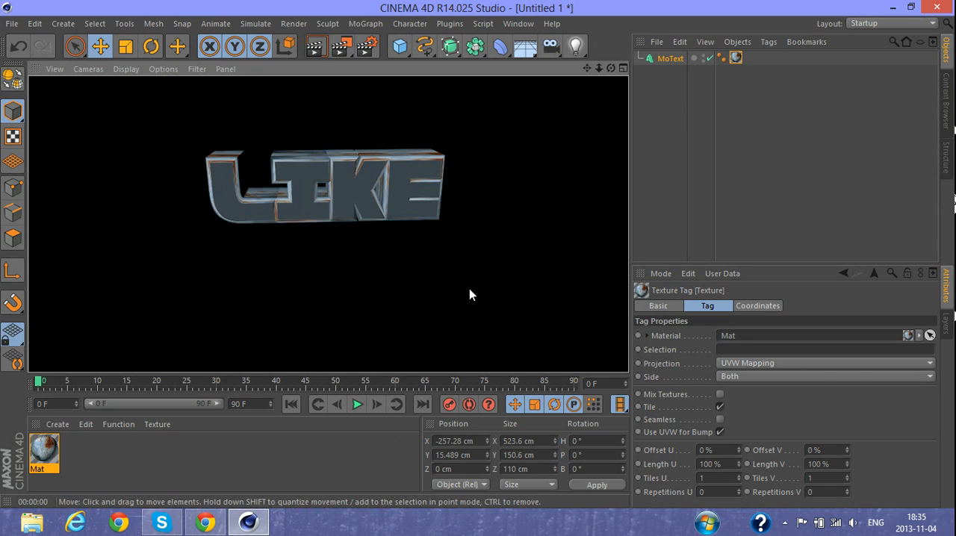
pyautogui.click(556, 321)
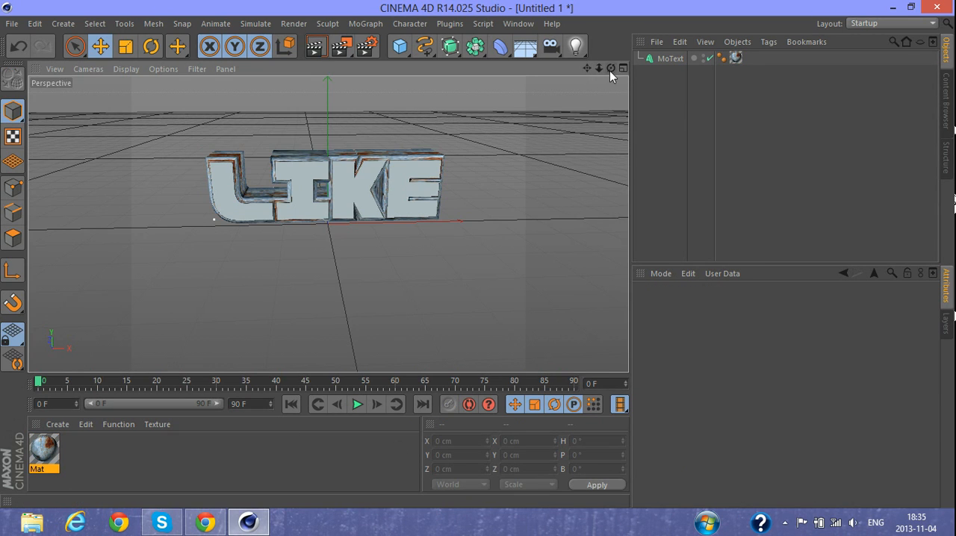
pyautogui.moveTo(610, 70)
pyautogui.mouseDown()
pyautogui.moveTo(627, 74)
pyautogui.moveTo(598, 75)
pyautogui.moveTo(608, 75)
pyautogui.mouseUp()
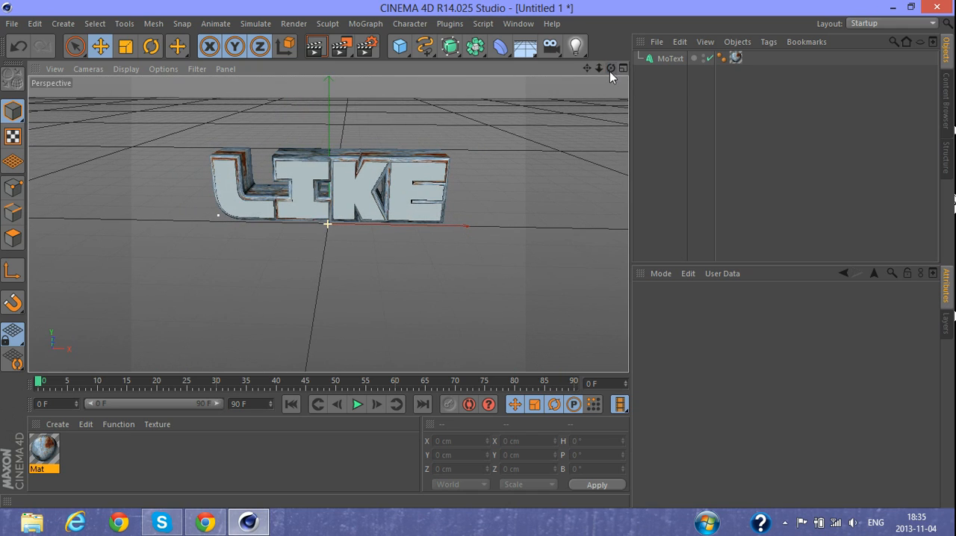
# - Apply the metal and rust material to the LIKE text again and set the new texture tag's projection to Frontal
pyautogui.click(51, 449)
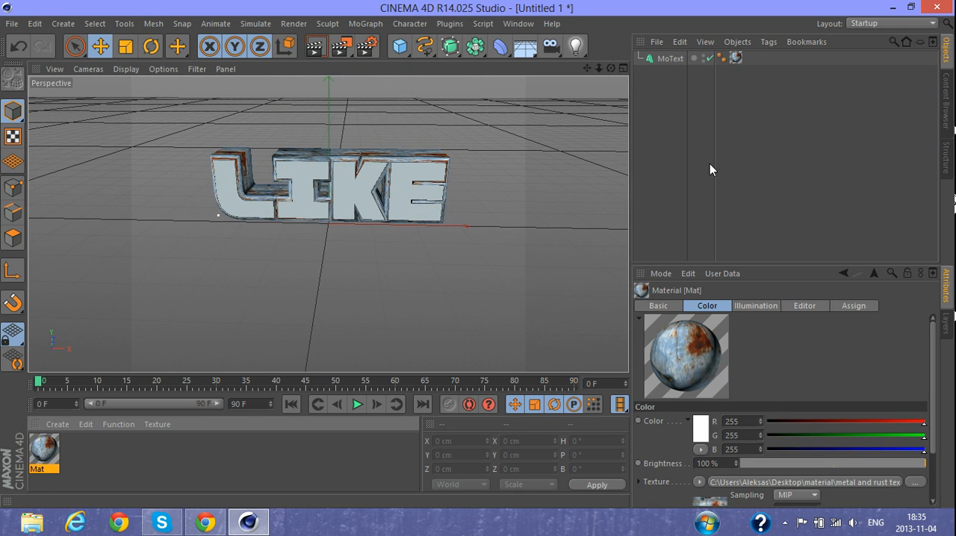
pyautogui.moveTo(48, 459); pyautogui.dragTo(306, 196)
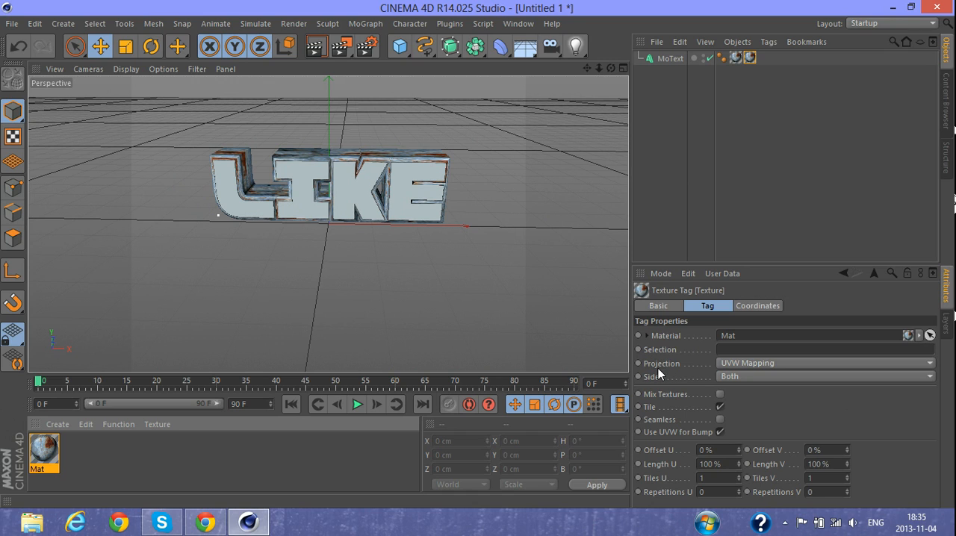
pyautogui.click(751, 364)
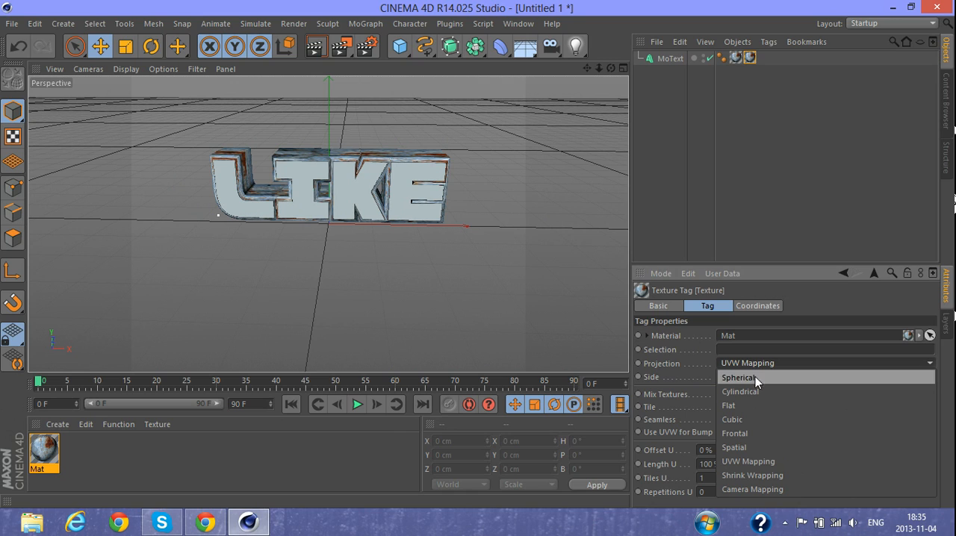
pyautogui.click(753, 434)
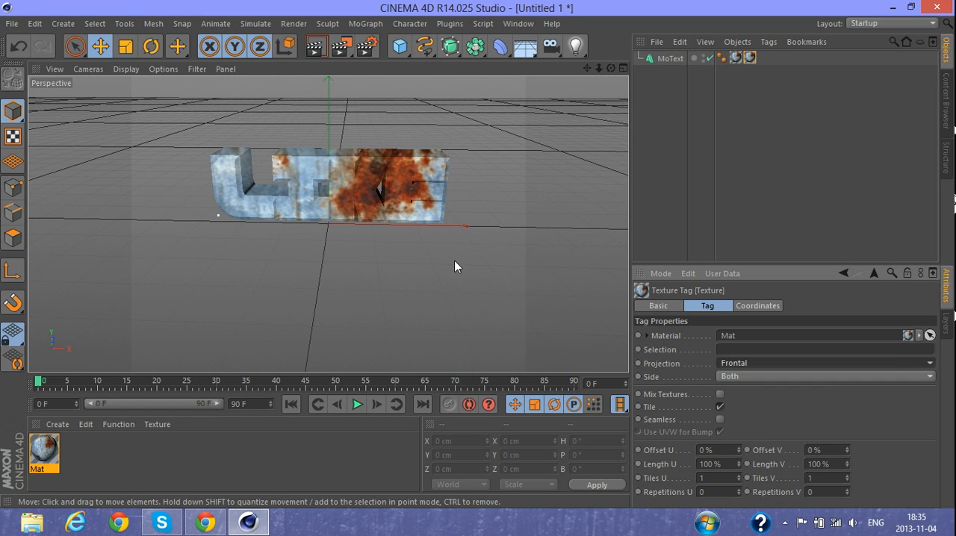
# - Render the view from two different angles to check the frontal texture projection on the text
pyautogui.moveTo(610, 69)
pyautogui.mouseDown()
pyautogui.moveTo(619, 71)
pyautogui.moveTo(609, 72)
pyautogui.mouseUp()
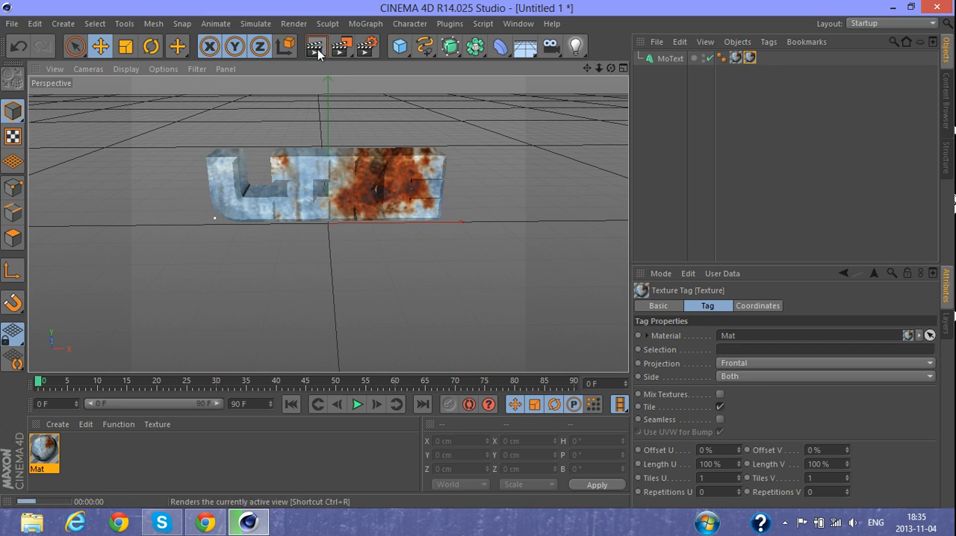
pyautogui.click(316, 47)
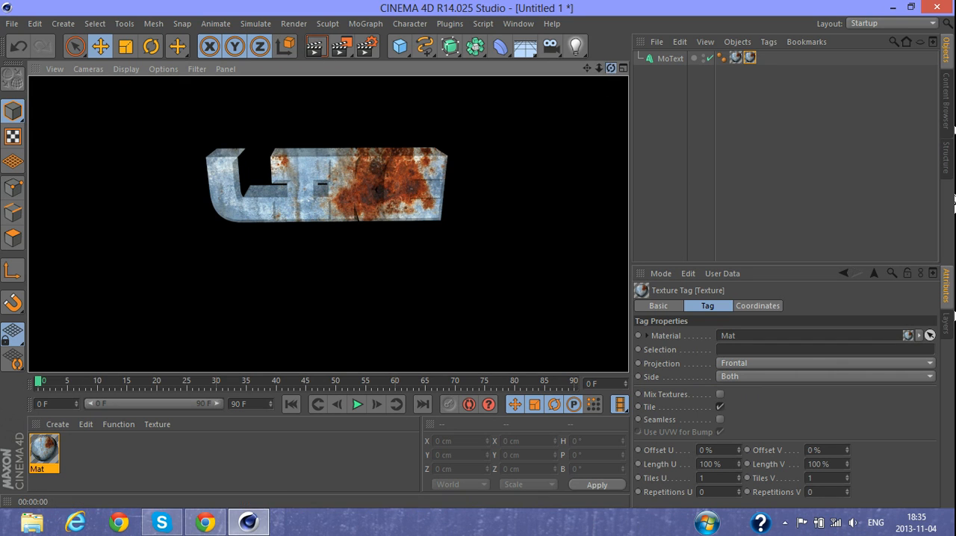
pyautogui.moveTo(611, 69); pyautogui.dragTo(608, 69)
pyautogui.click(317, 47)
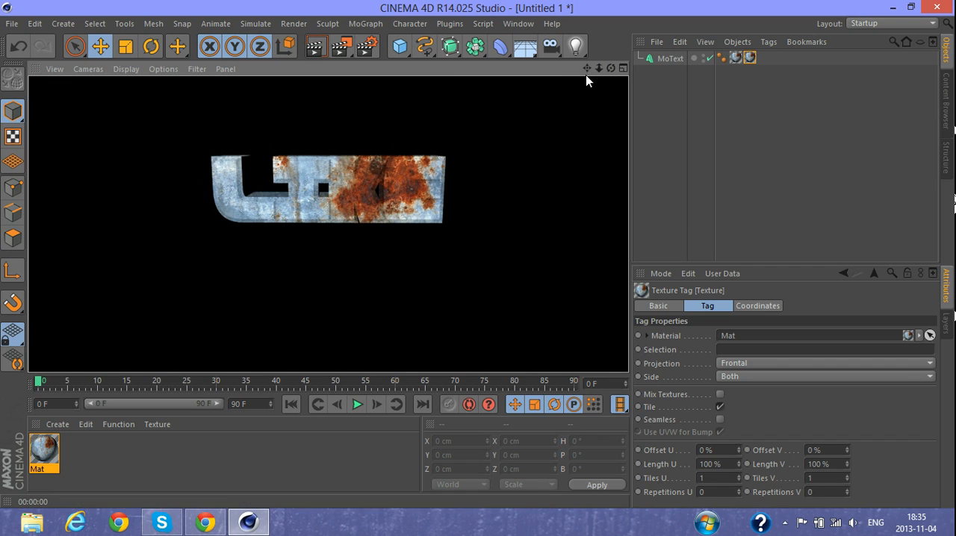
# - Set the start fillet cap radius of the MoText object to 5 cm
pyautogui.click(667, 59)
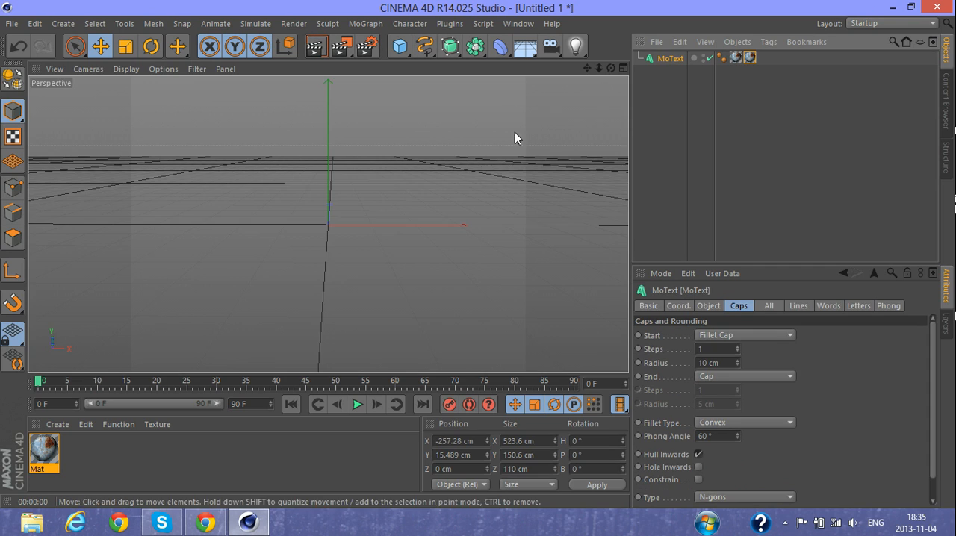
pyautogui.click(725, 362)
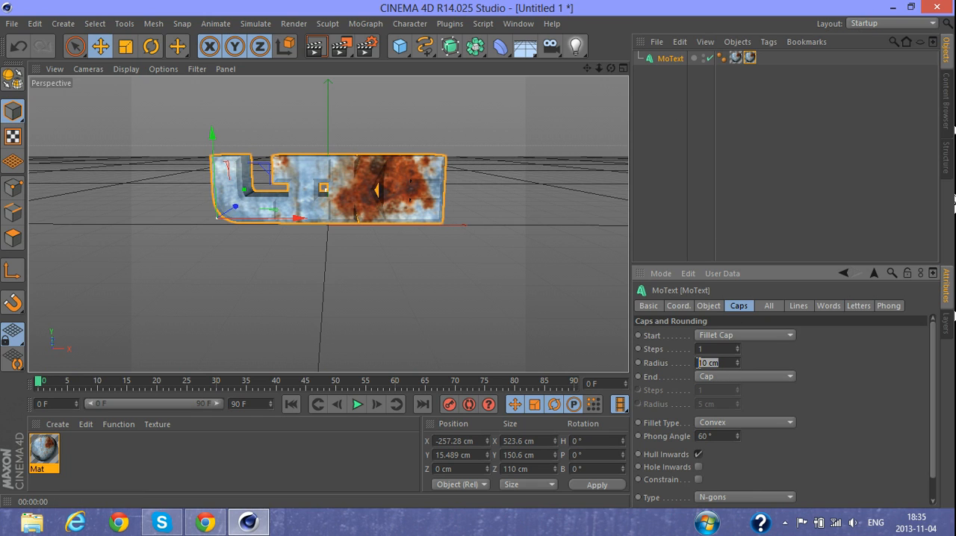
pyautogui.press('BackSpace')
pyautogui.write('5')
pyautogui.press('Return')
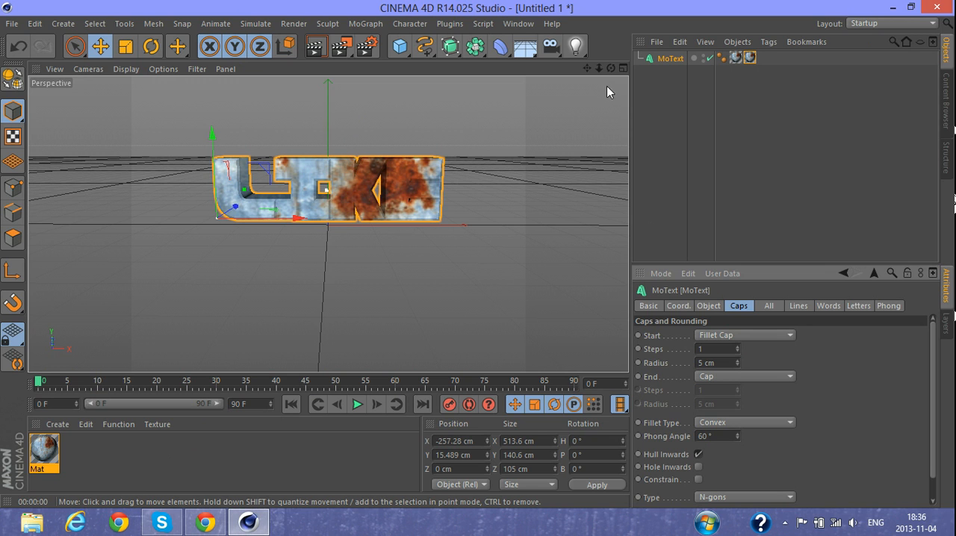
# - Add a Background object to the scene and select it
pyautogui.moveTo(611, 68); pyautogui.dragTo(562, 71)
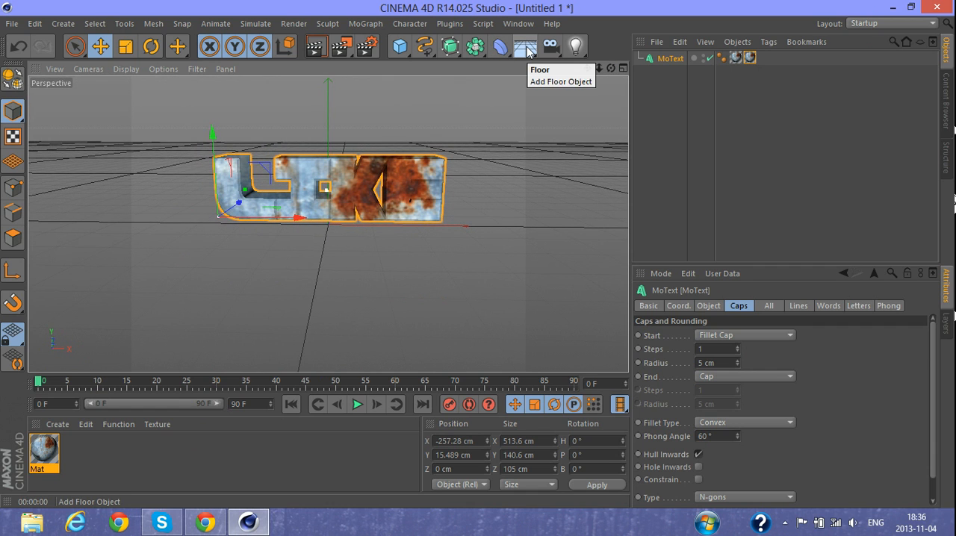
pyautogui.click(527, 49)
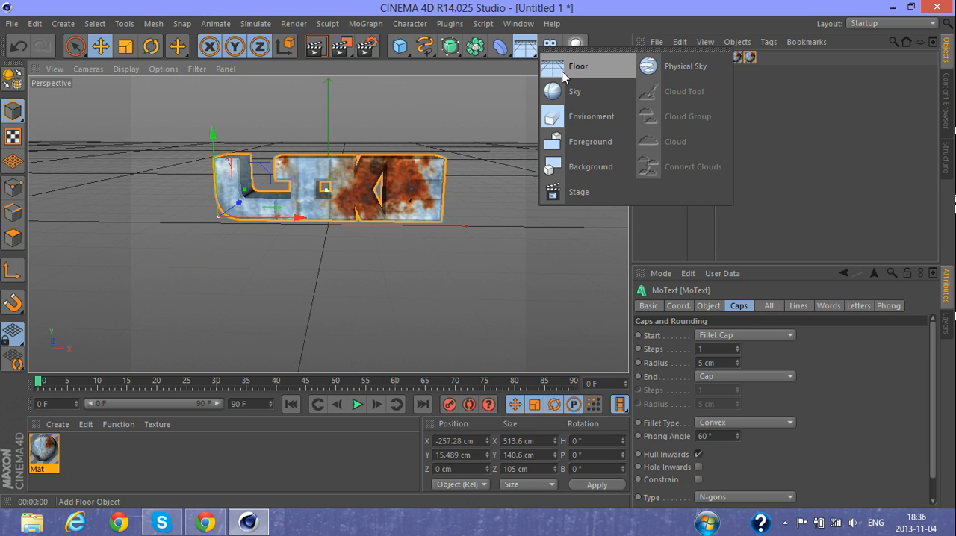
pyautogui.click(585, 166)
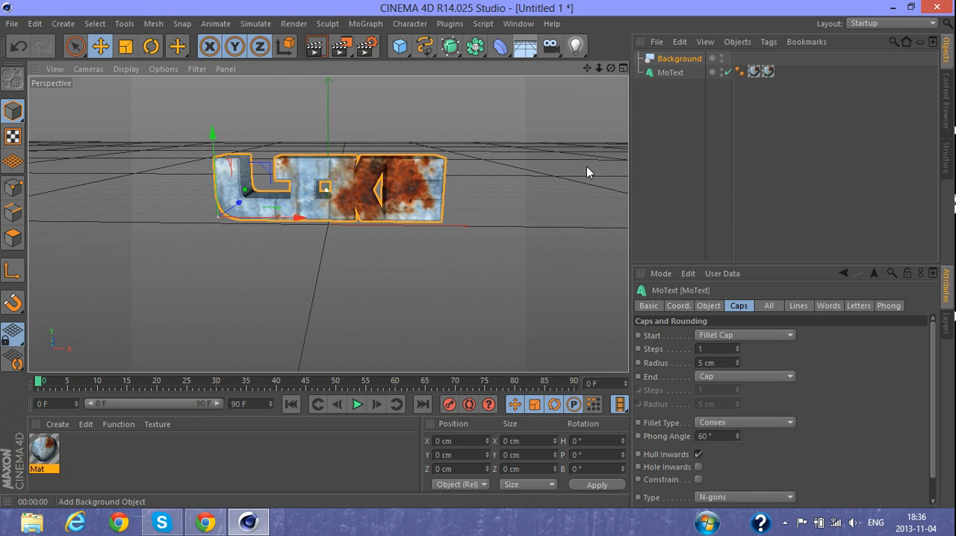
pyautogui.click(662, 61)
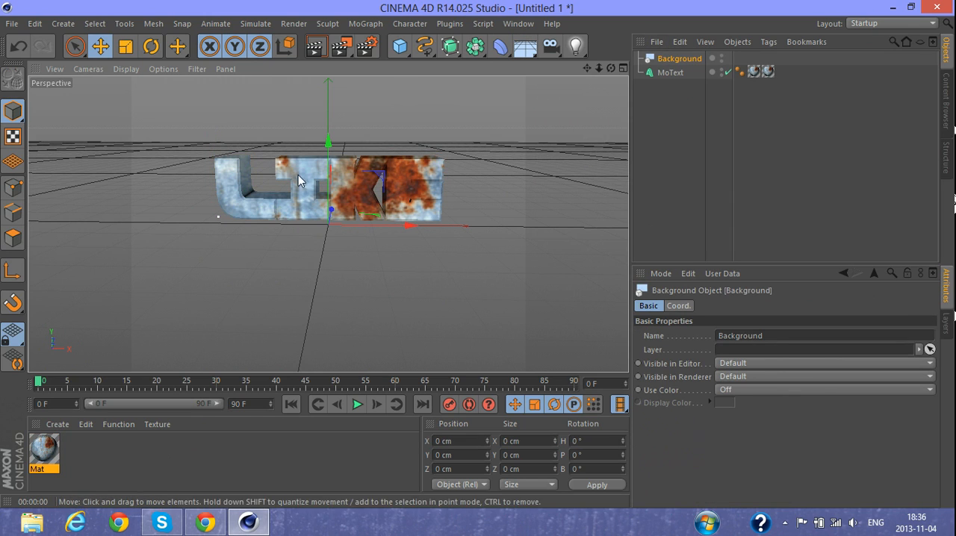
# - Create a second material and disable its Specular channel in the Material Editor
pyautogui.doubleClick(106, 459)
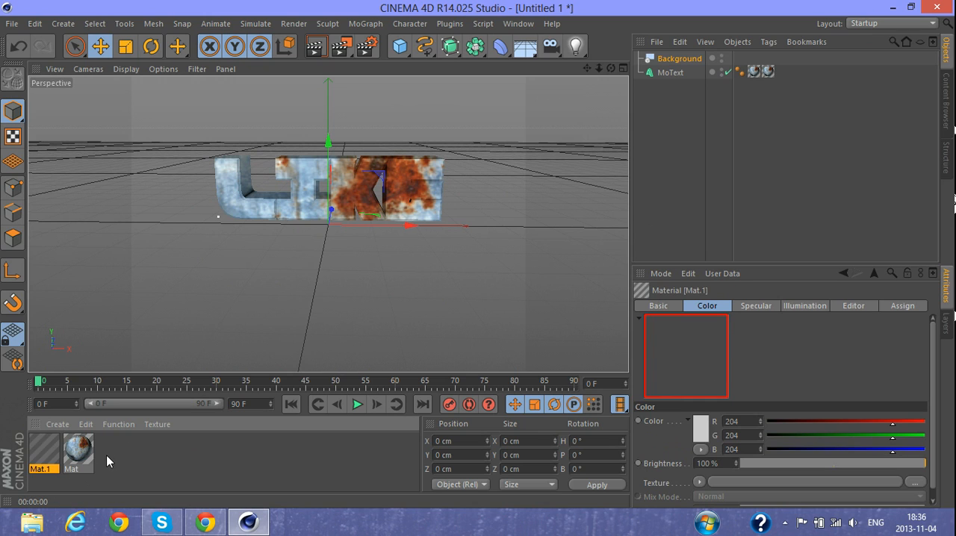
pyautogui.doubleClick(44, 458)
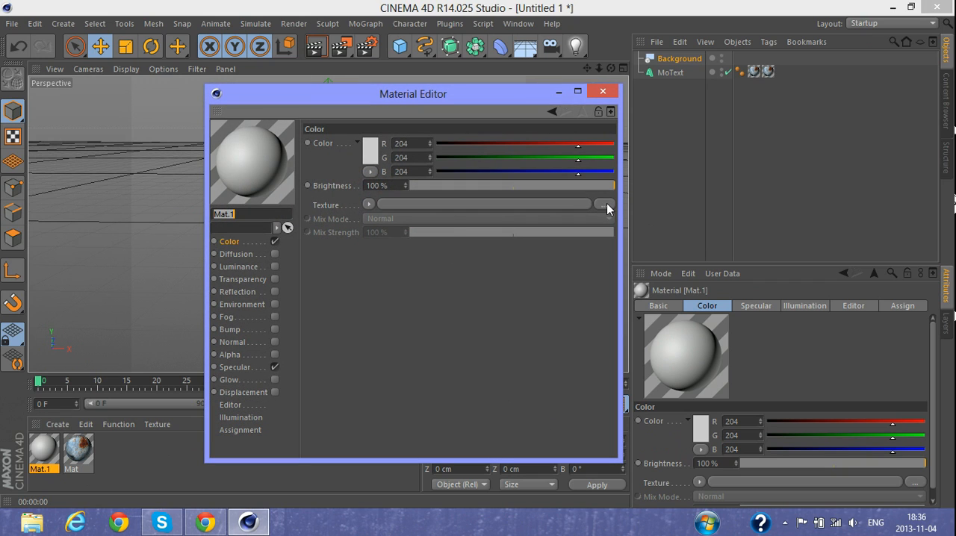
pyautogui.click(273, 368)
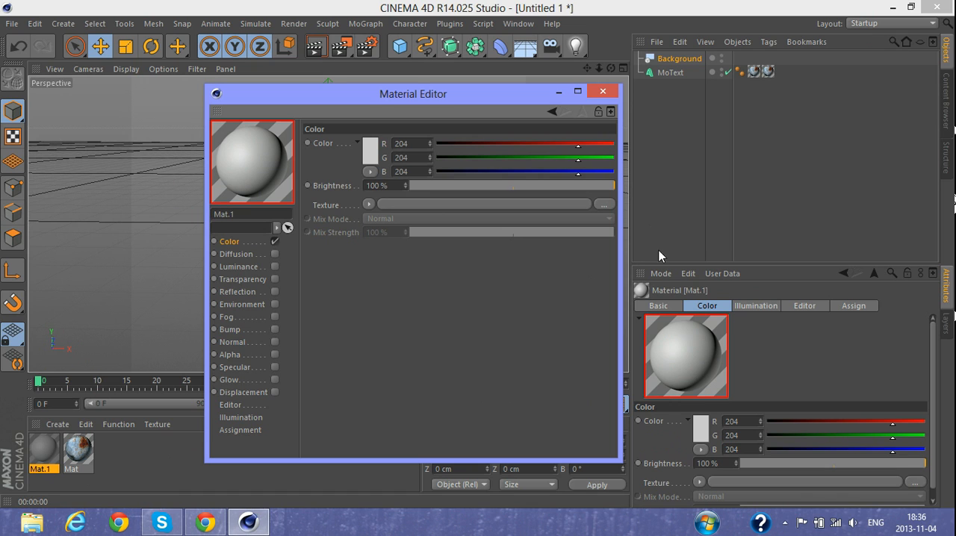
# - Load "city-and-gray-tile-metal-texture-pictures-free-628071" as the new material's color texture without copying it to the project, and close the Material Editor
pyautogui.click(605, 205)
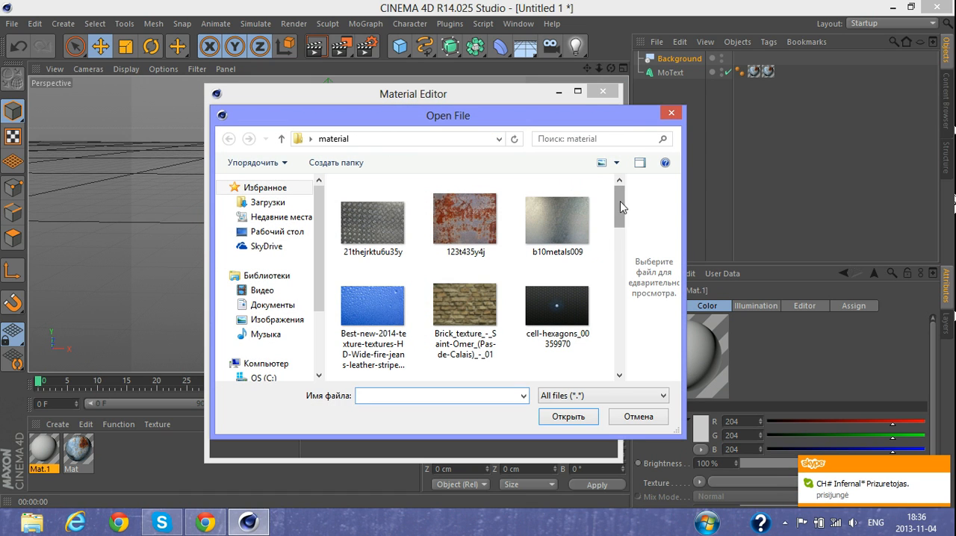
pyautogui.moveTo(618, 209); pyautogui.dragTo(624, 236)
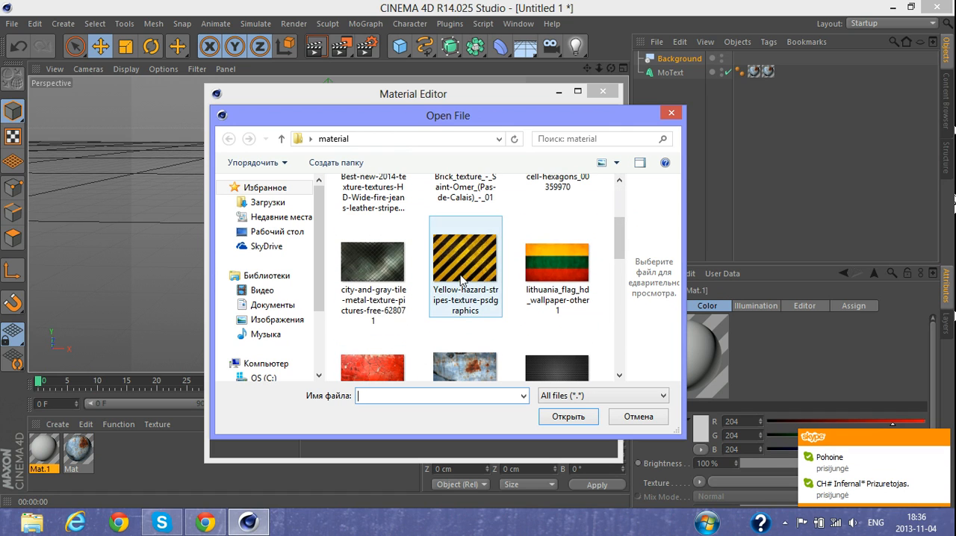
pyautogui.doubleClick(365, 272)
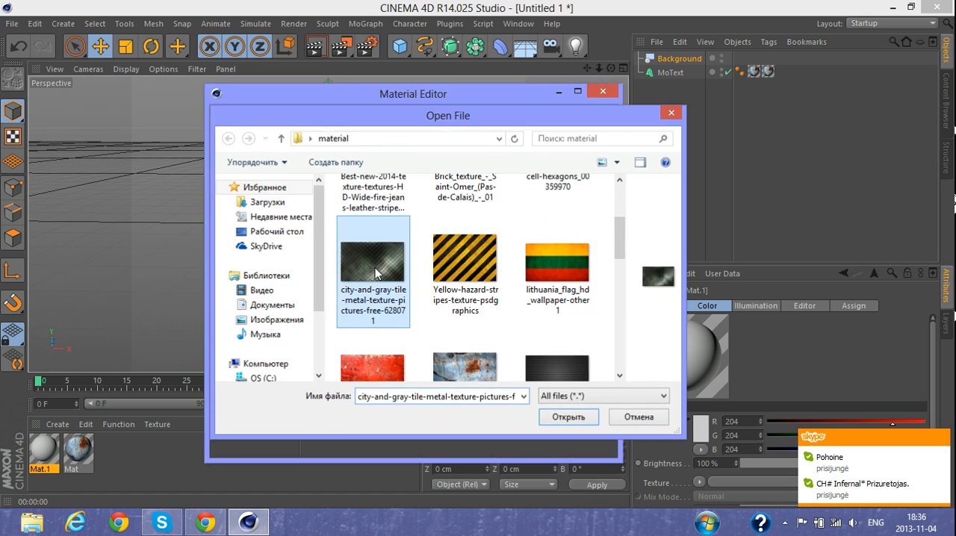
pyautogui.click(559, 308)
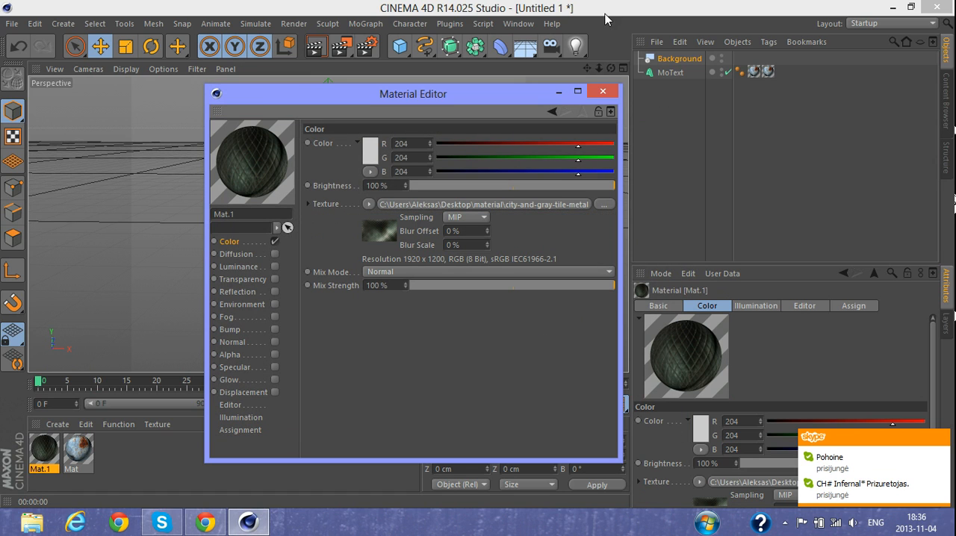
pyautogui.click(612, 92)
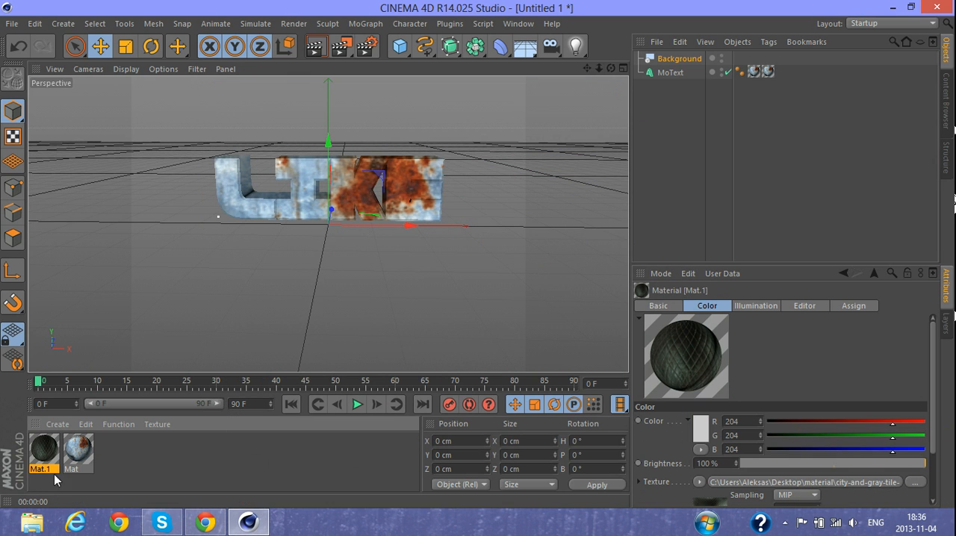
# - Apply the gray tile metal material to the Background object and render the view to check it behind the text
pyautogui.moveTo(49, 460); pyautogui.dragTo(674, 195)
pyautogui.moveTo(697, 57); pyautogui.dragTo(680, 60)
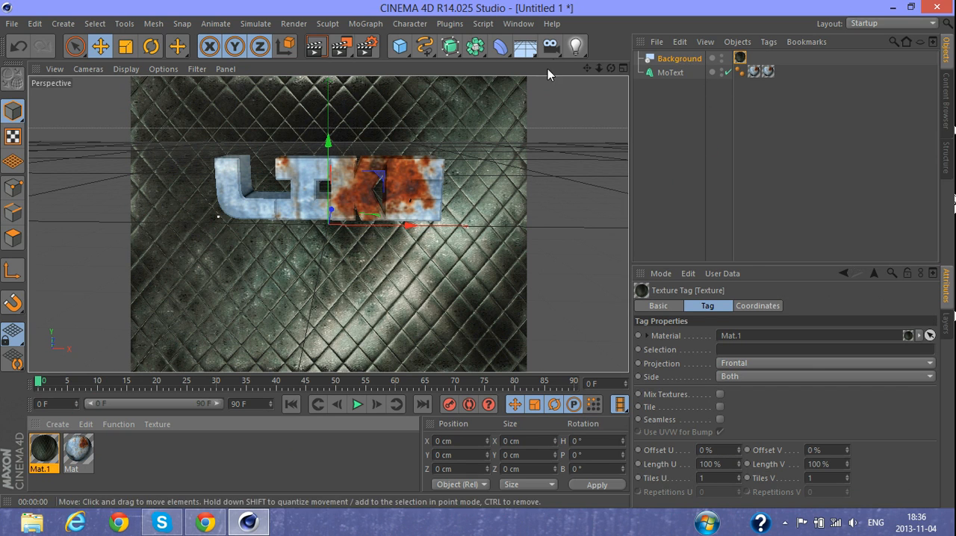
pyautogui.moveTo(610, 70); pyautogui.dragTo(610, 60)
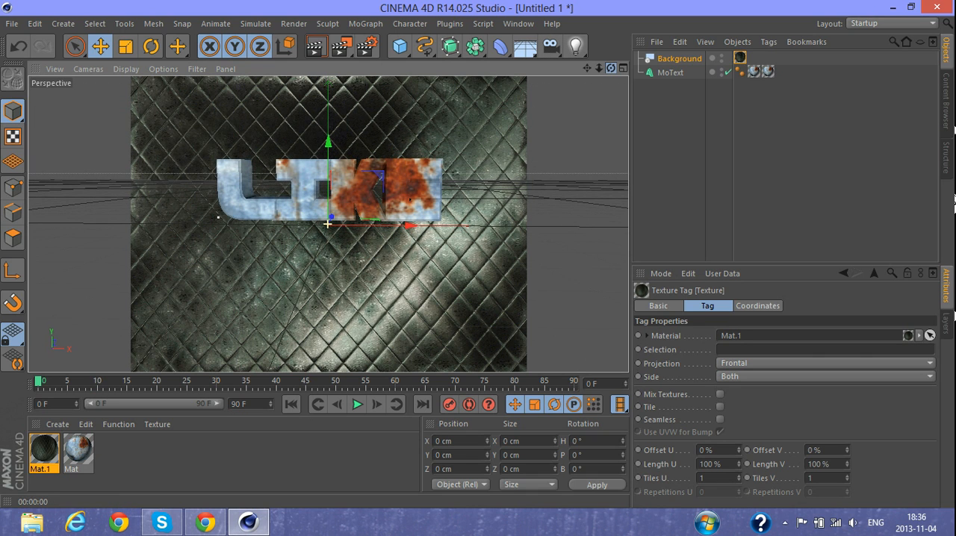
pyautogui.click(315, 47)
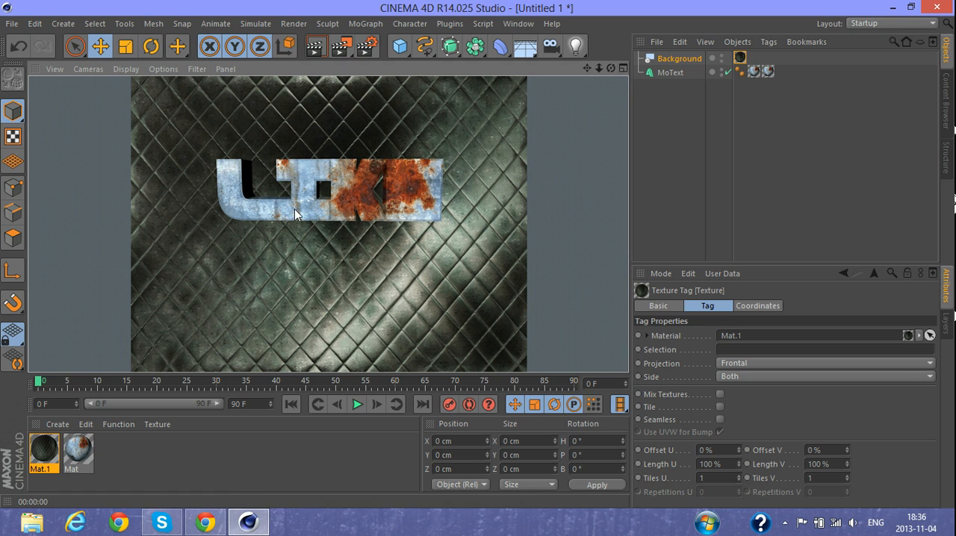
pyautogui.click(599, 167)
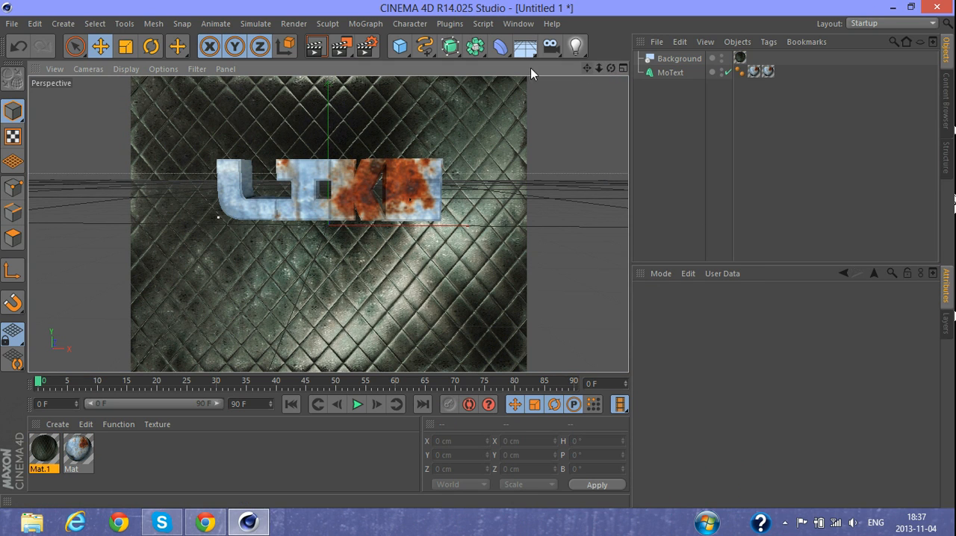
# - Set the render output to the 1920 x 1200 screen preset and the frame range to All Frames
pyautogui.moveTo(587, 68); pyautogui.dragTo(579, 82)
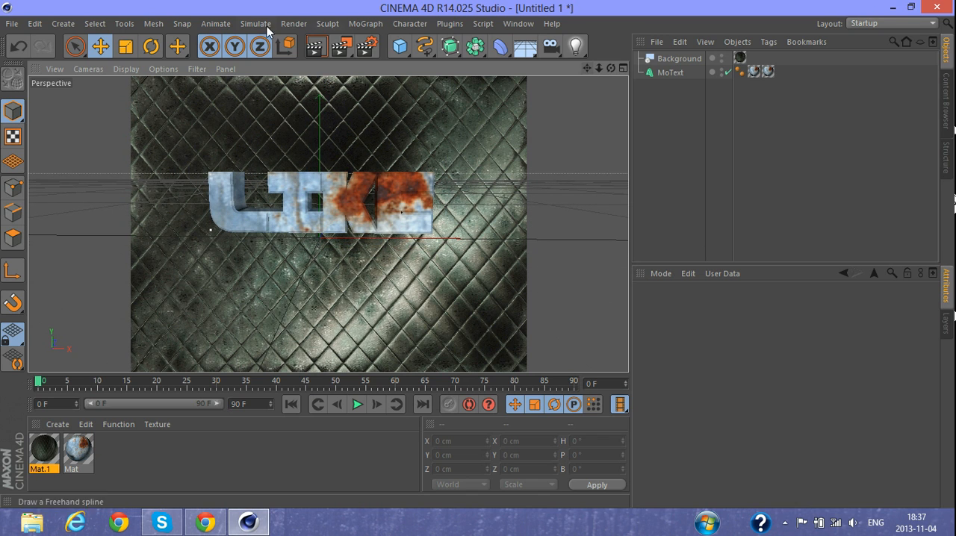
pyautogui.click(367, 47)
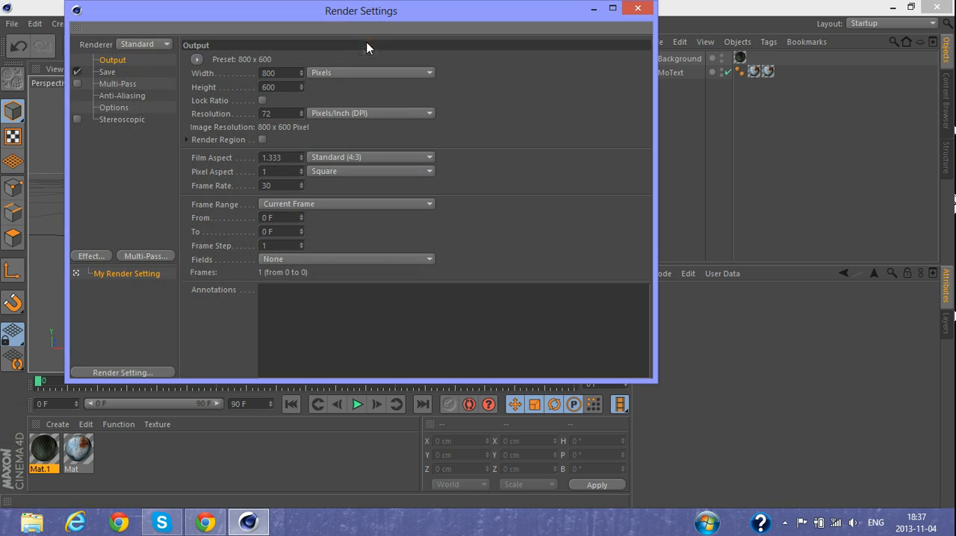
pyautogui.click(197, 59)
pyautogui.moveTo(226, 74)
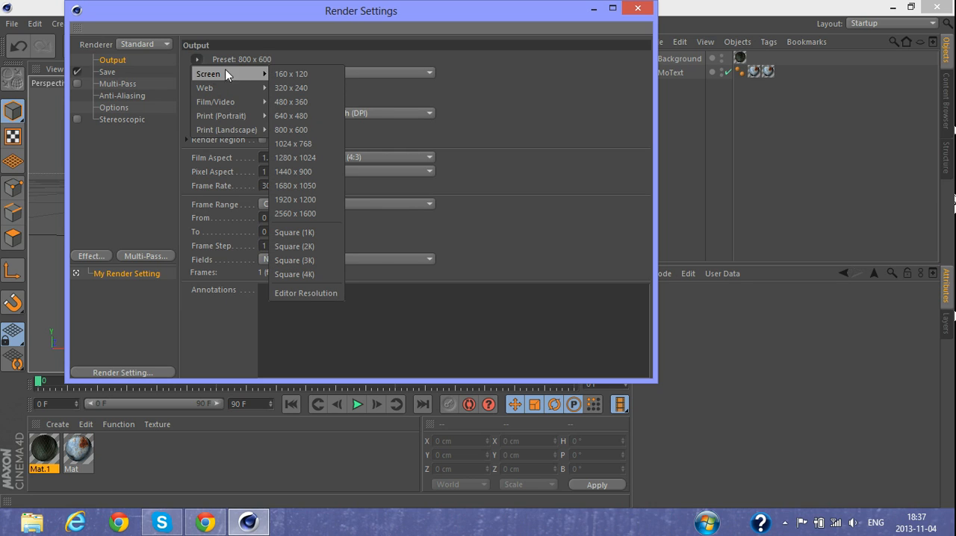
pyautogui.click(314, 198)
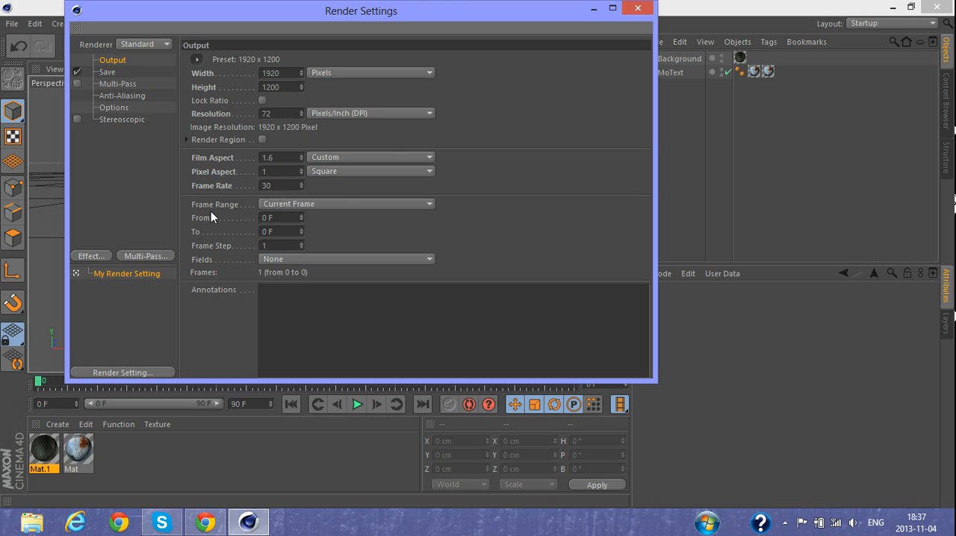
pyautogui.click(313, 205)
pyautogui.click(301, 247)
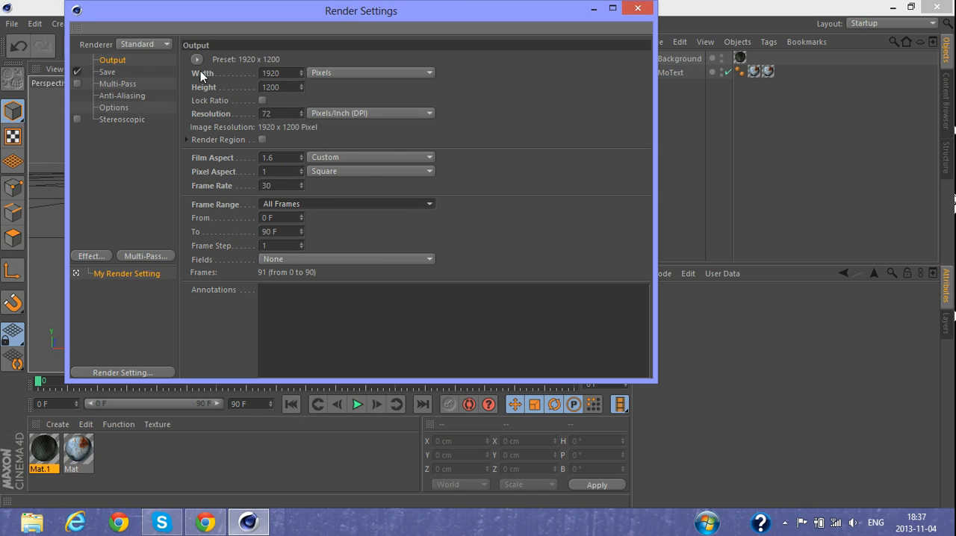
# - Set the format of the saved regular image to JPEG and close the render settings
pyautogui.click(109, 73)
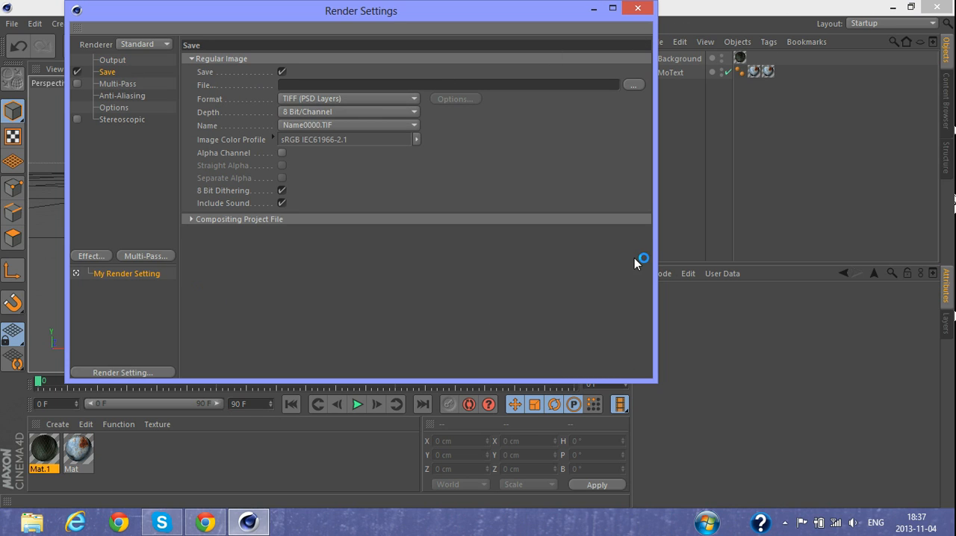
pyautogui.click(339, 100)
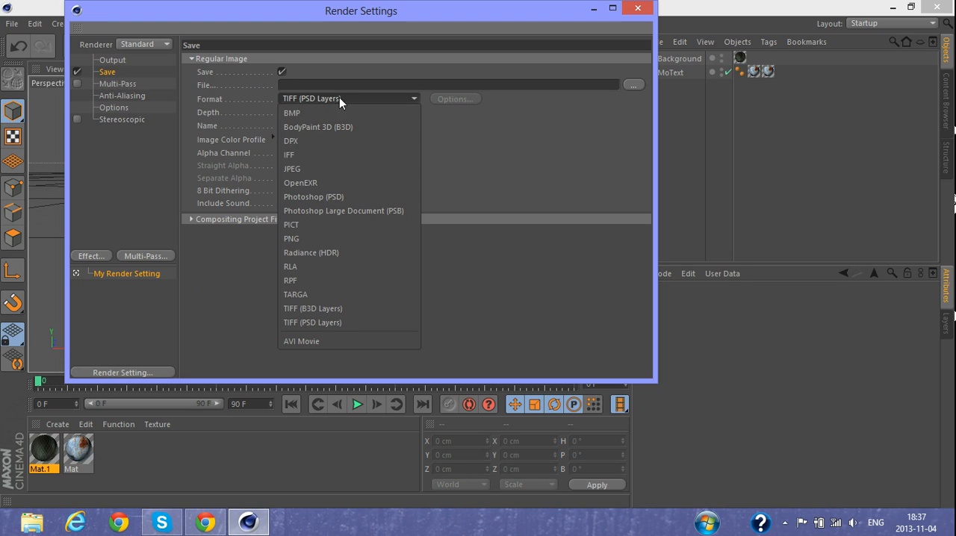
pyautogui.click(328, 169)
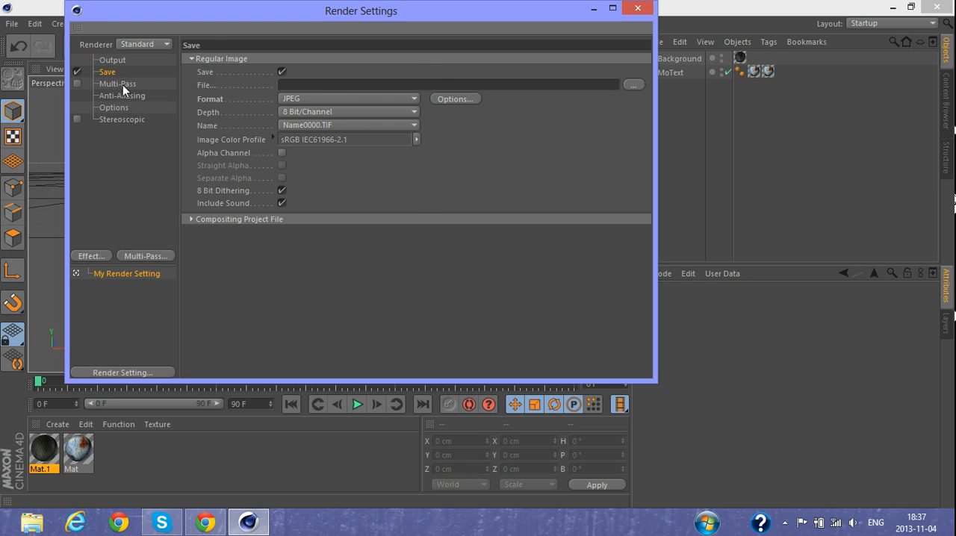
pyautogui.click(119, 84)
pyautogui.click(123, 97)
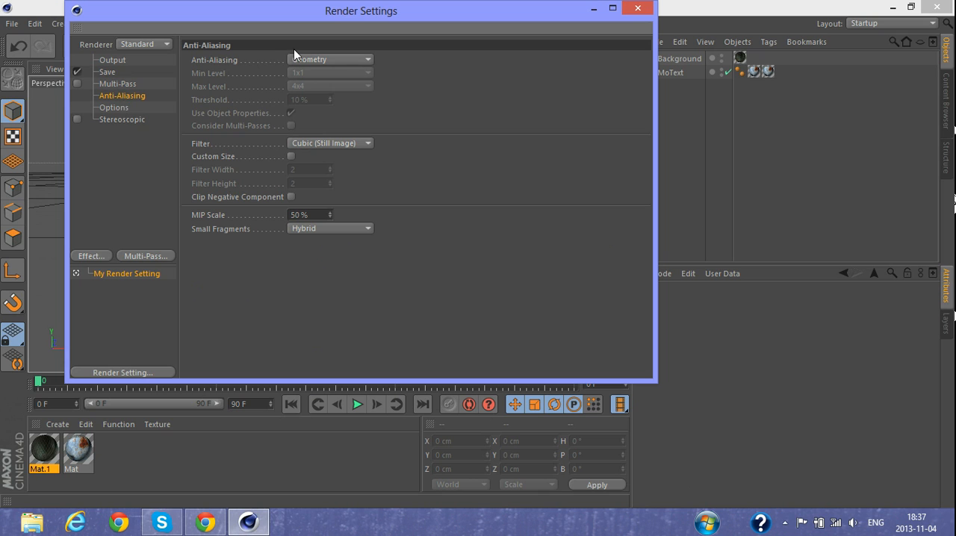
pyautogui.click(124, 110)
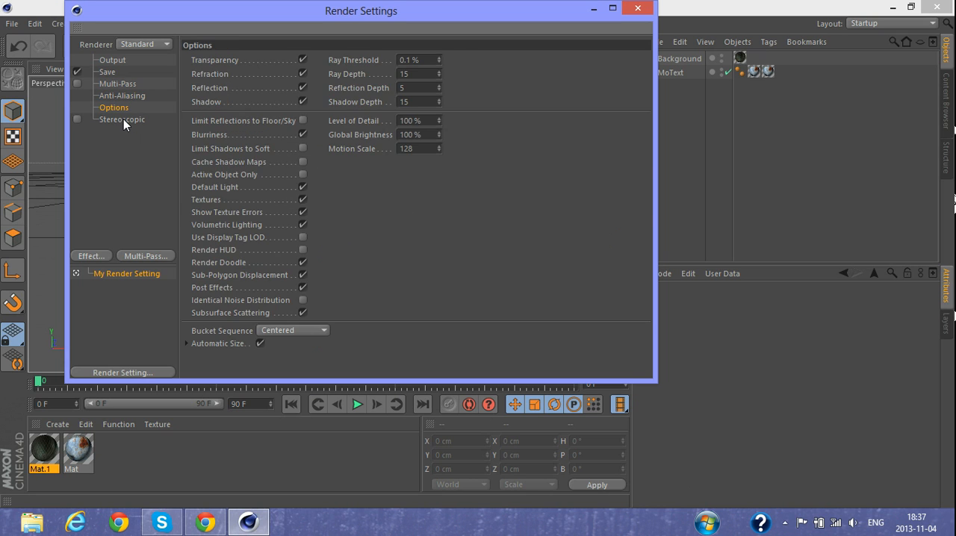
pyautogui.click(123, 119)
pyautogui.click(638, 8)
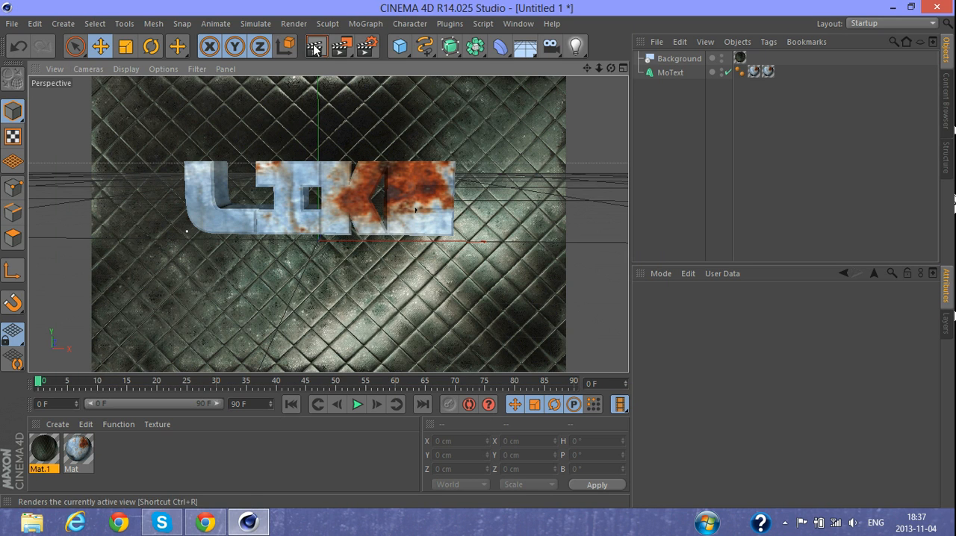
# - Start rendering the LIKE text scene to the Picture Viewer
pyautogui.click(341, 46)
pyautogui.click(513, 309)
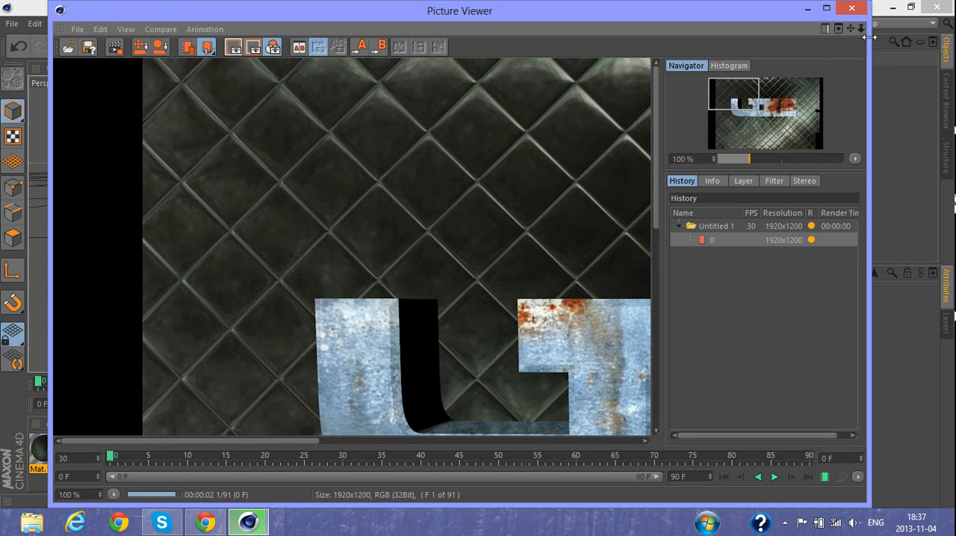
# - Close the Picture Viewer without stopping the running render and minimize the program to show the desktop
pyautogui.click(853, 10)
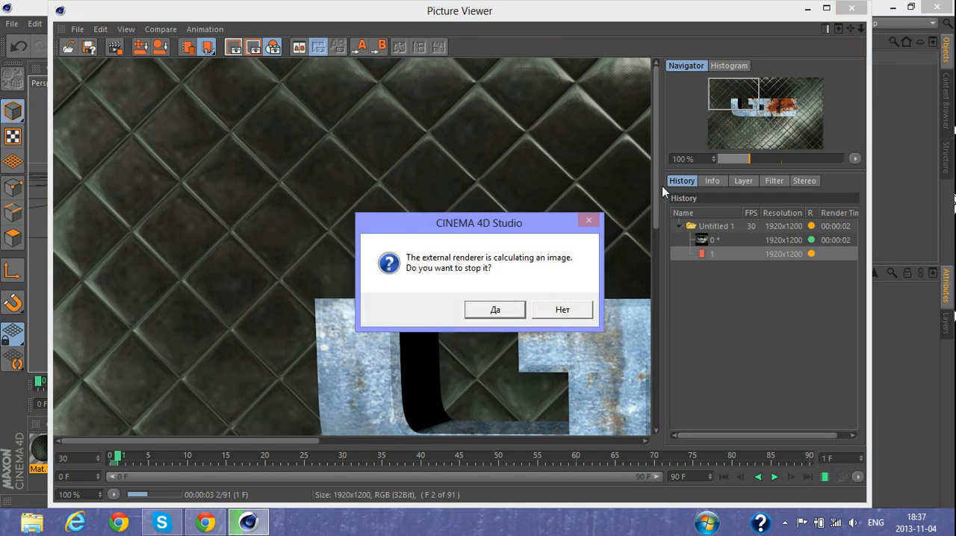
pyautogui.click(560, 310)
pyautogui.click(895, 9)
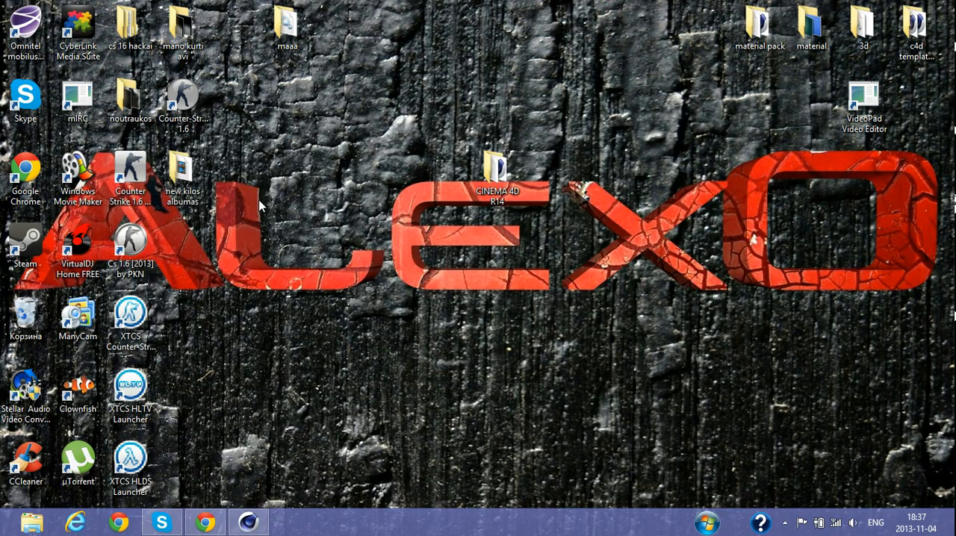